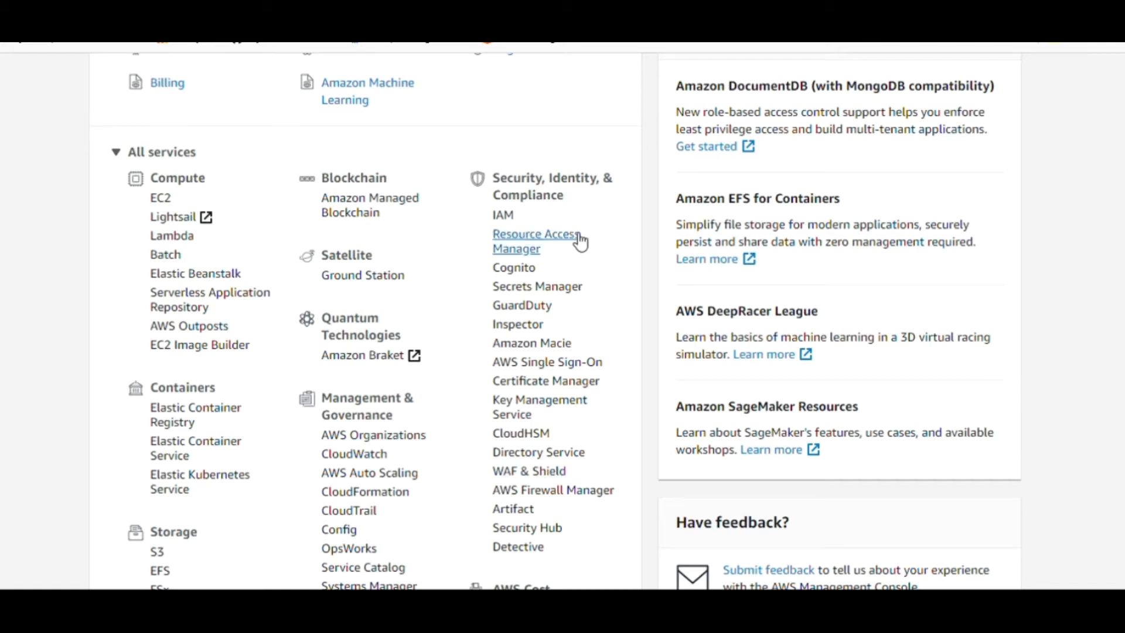
Scroll up and down through the current EC2 console page to survey its contents
{"action": "scroll", "coordinate": [563, 322], "scroll_direction": "up", "scroll_amount": 6}
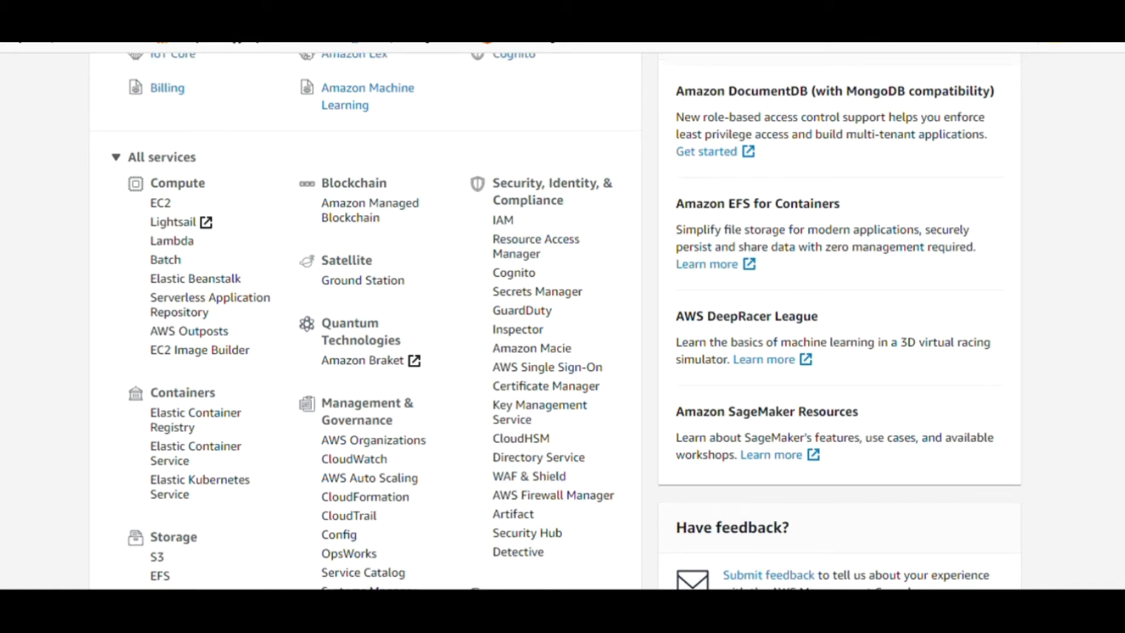
{"action": "scroll", "coordinate": [562, 322], "scroll_direction": "down", "scroll_amount": 4}
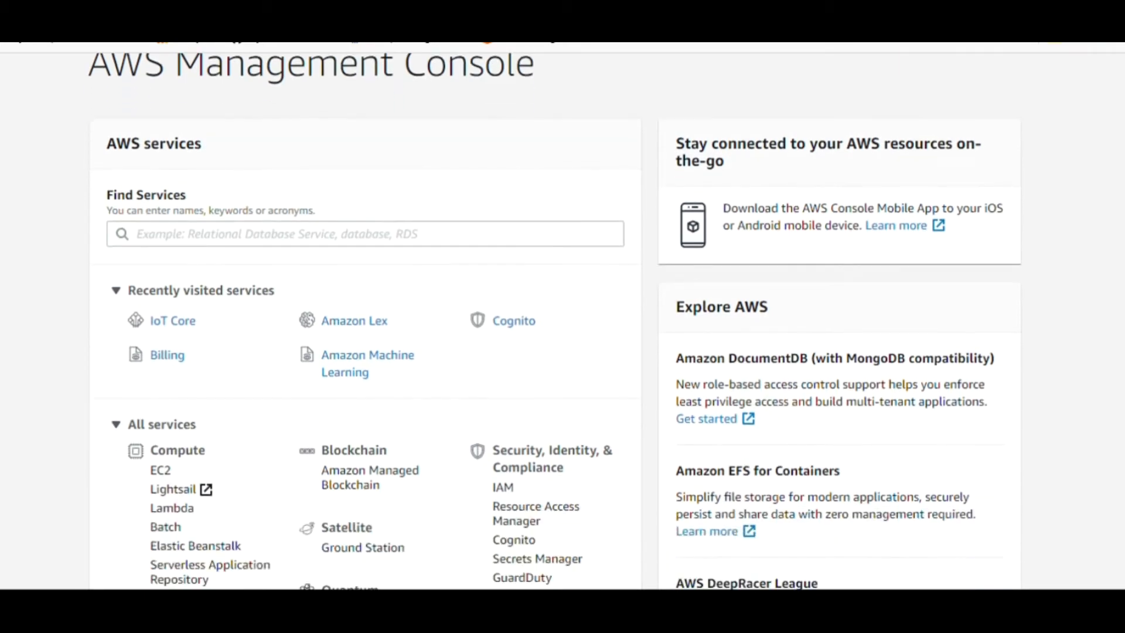
{"action": "scroll", "coordinate": [563, 321], "scroll_direction": "down", "scroll_amount": 2}
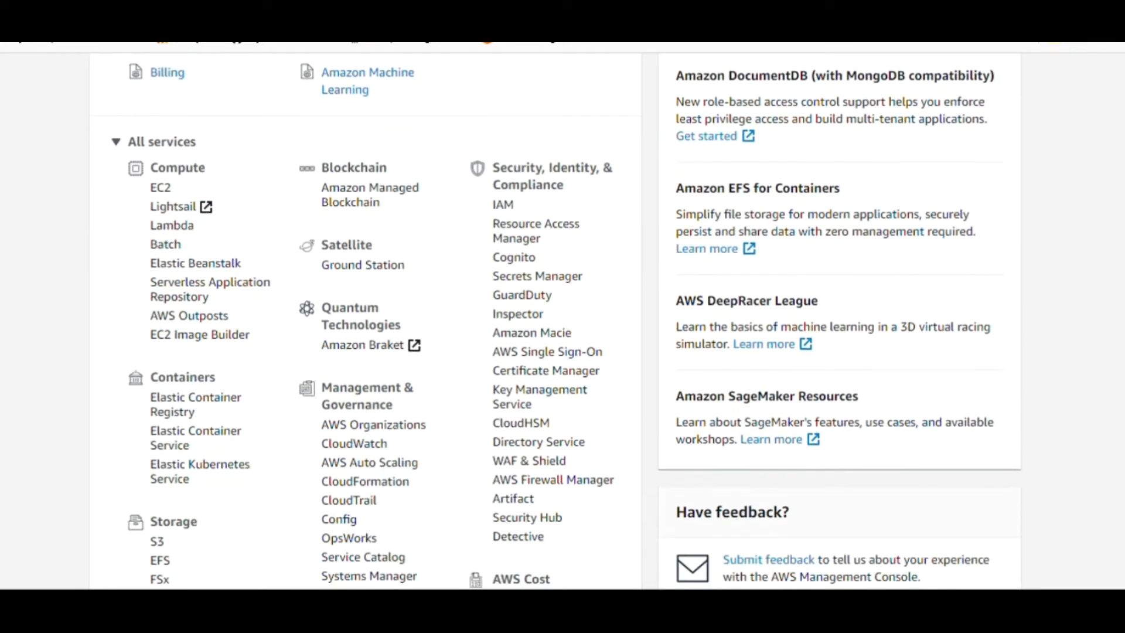
{"action": "scroll", "coordinate": [562, 322], "scroll_direction": "down", "scroll_amount": 11}
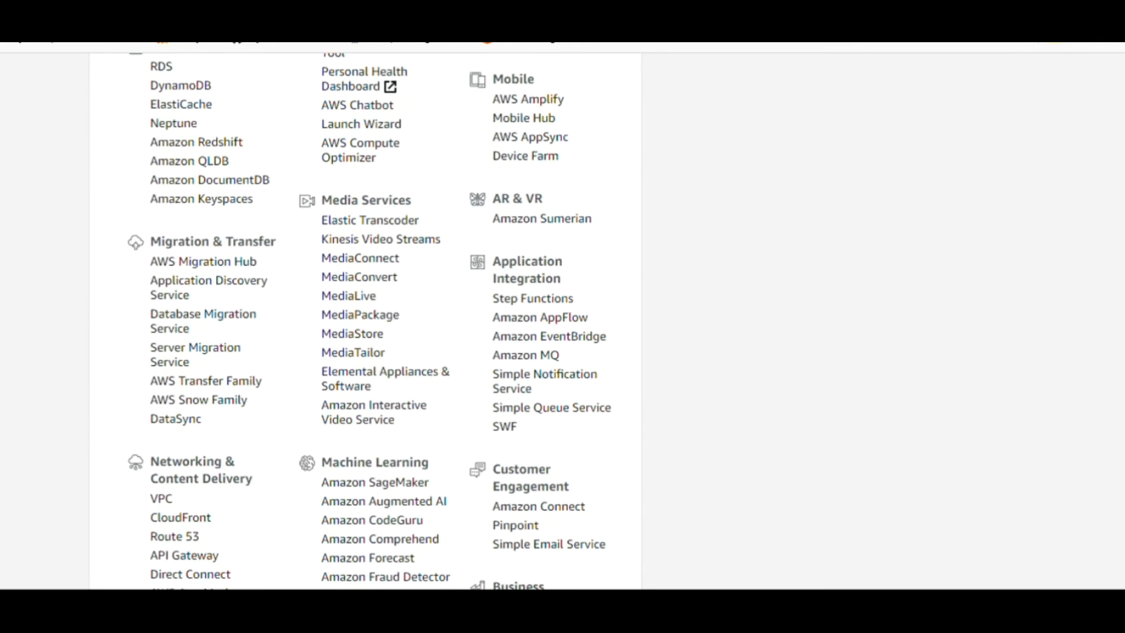
{"action": "scroll", "coordinate": [562, 321], "scroll_direction": "down", "scroll_amount": 7}
{"action": "scroll", "coordinate": [562, 322], "scroll_direction": "up", "scroll_amount": 20}
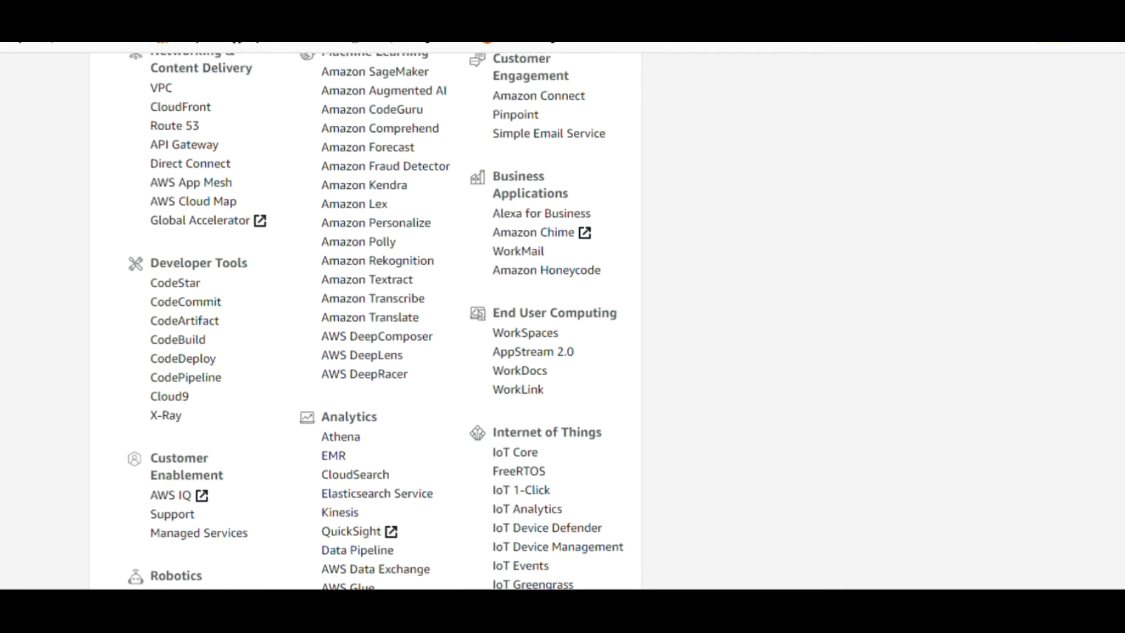
{"action": "scroll", "coordinate": [563, 322], "scroll_direction": "down", "scroll_amount": 3}
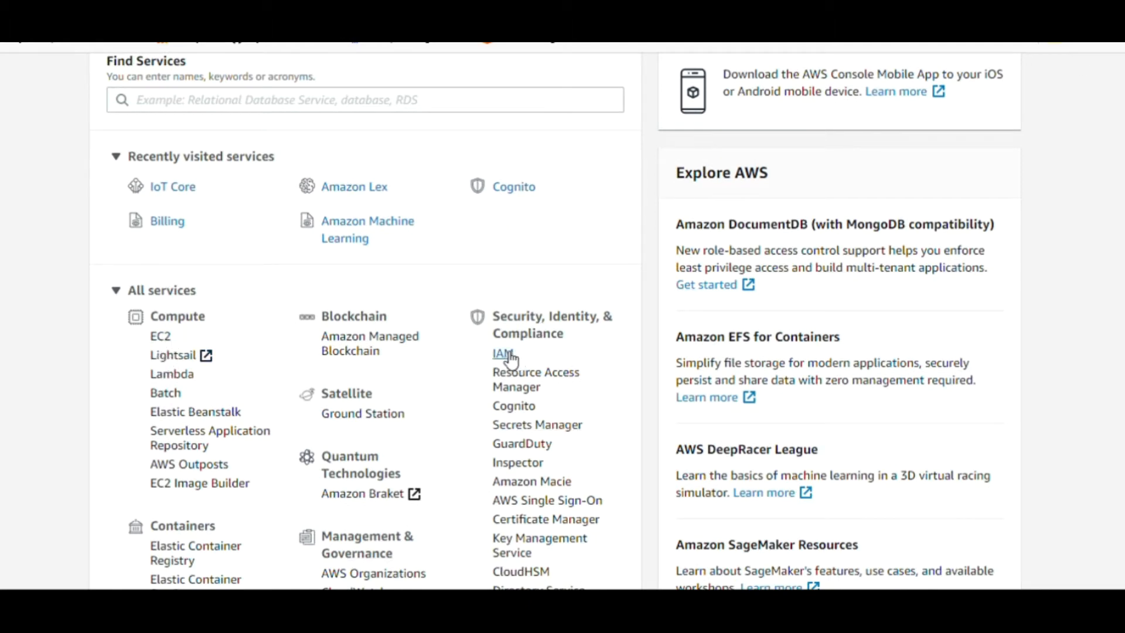
{"action": "scroll", "coordinate": [185, 259], "scroll_direction": "down", "scroll_amount": 6}
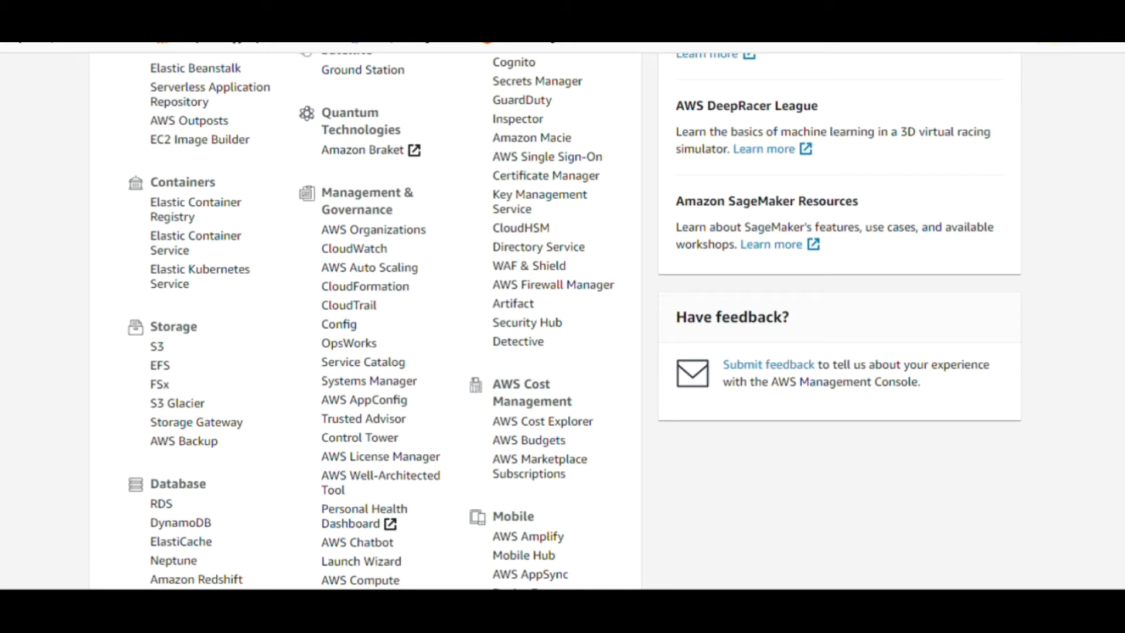
{"action": "scroll", "coordinate": [562, 322], "scroll_direction": "up", "scroll_amount": 10}
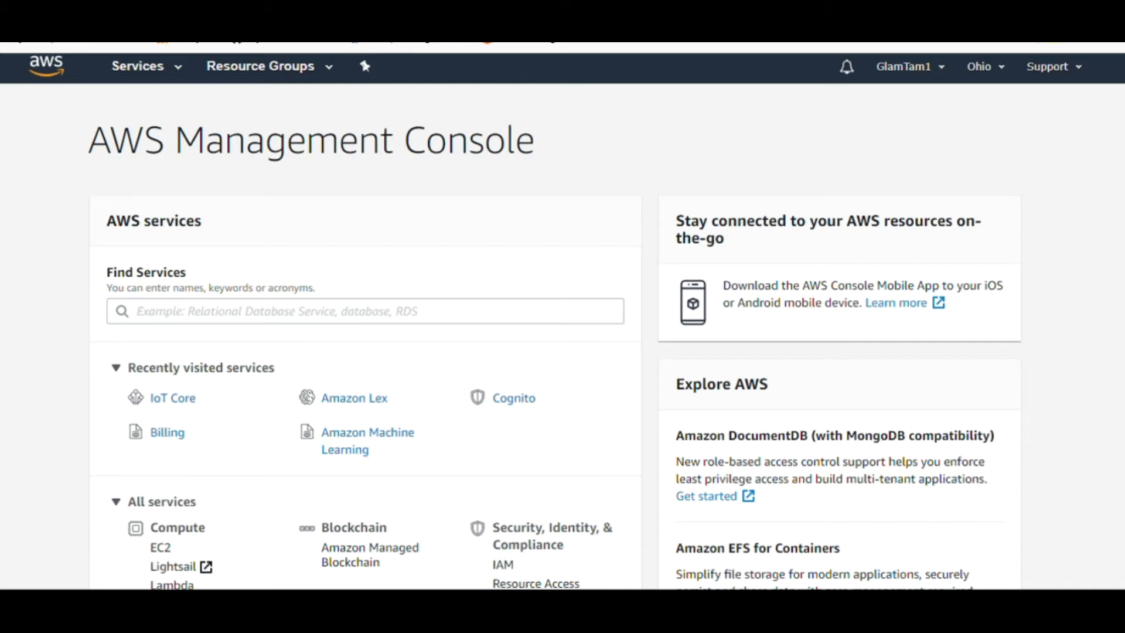
{"action": "scroll", "coordinate": [563, 322], "scroll_direction": "down", "scroll_amount": 2}
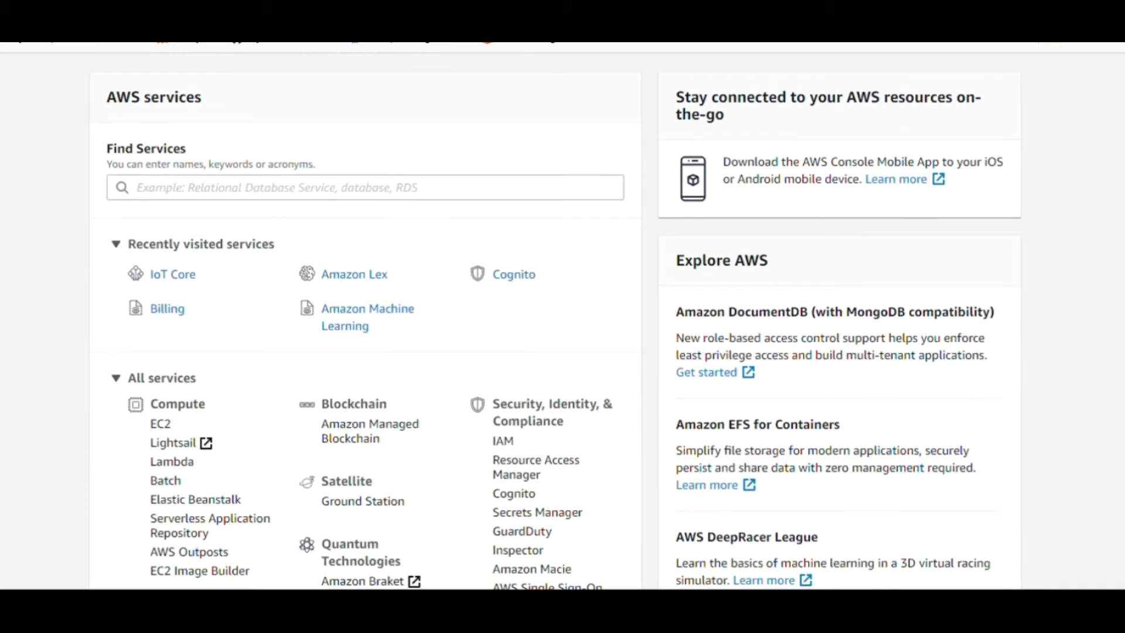
{"action": "scroll", "coordinate": [562, 322], "scroll_direction": "down", "scroll_amount": 2}
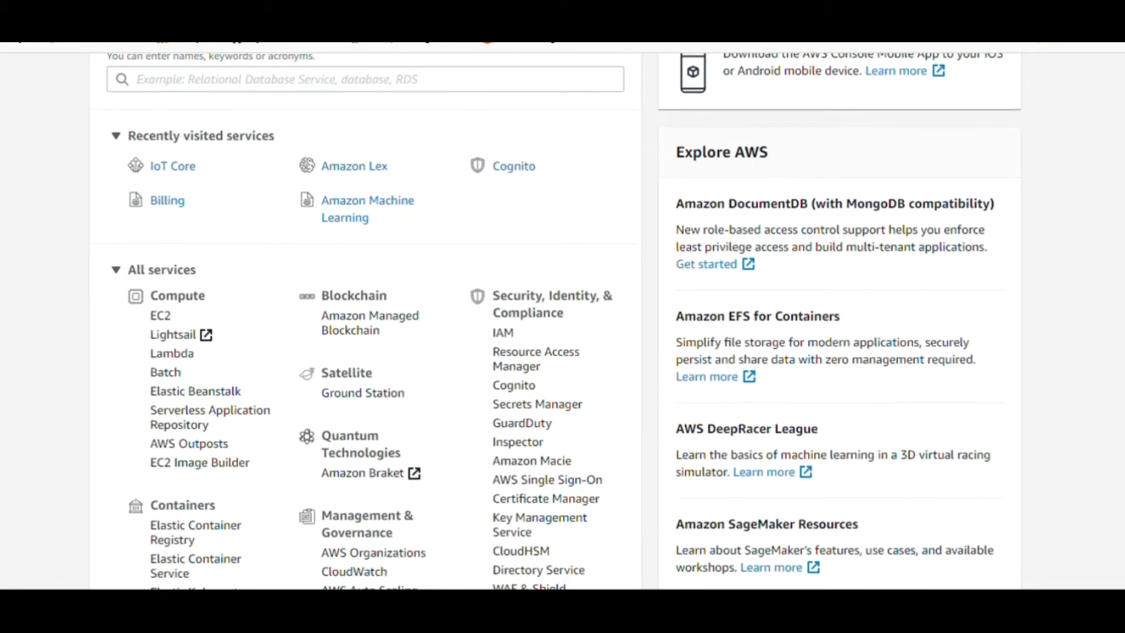
{"action": "scroll", "coordinate": [1121, 197], "scroll_direction": "down", "scroll_amount": 2}
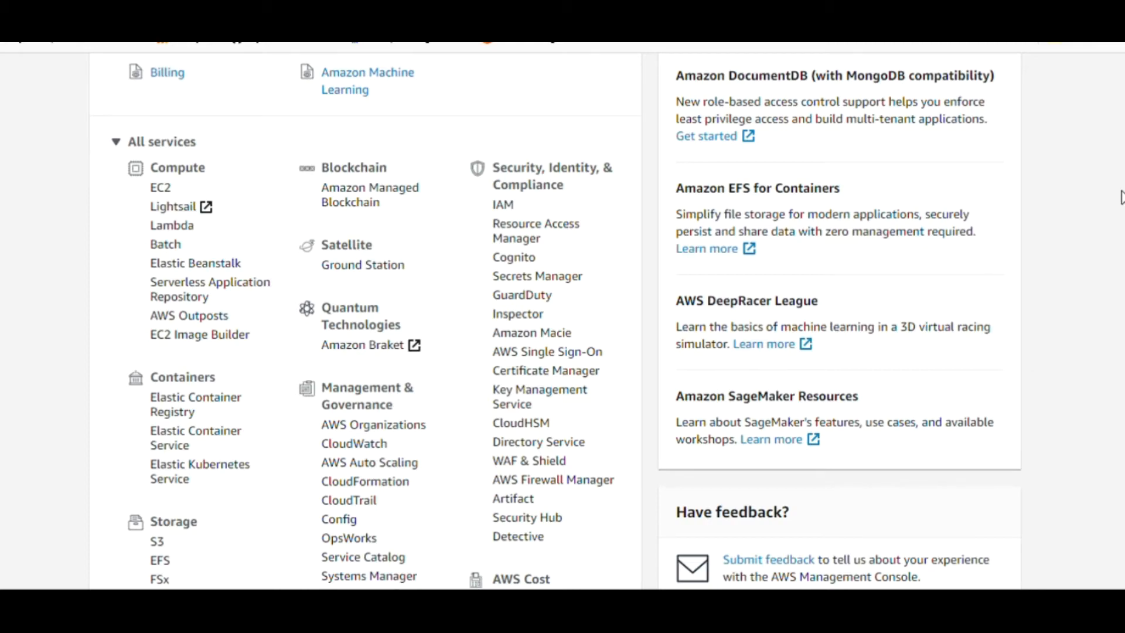
{"action": "scroll", "coordinate": [1121, 197], "scroll_direction": "up", "scroll_amount": 6}
{"action": "scroll", "coordinate": [1121, 197], "scroll_direction": "down", "scroll_amount": 6}
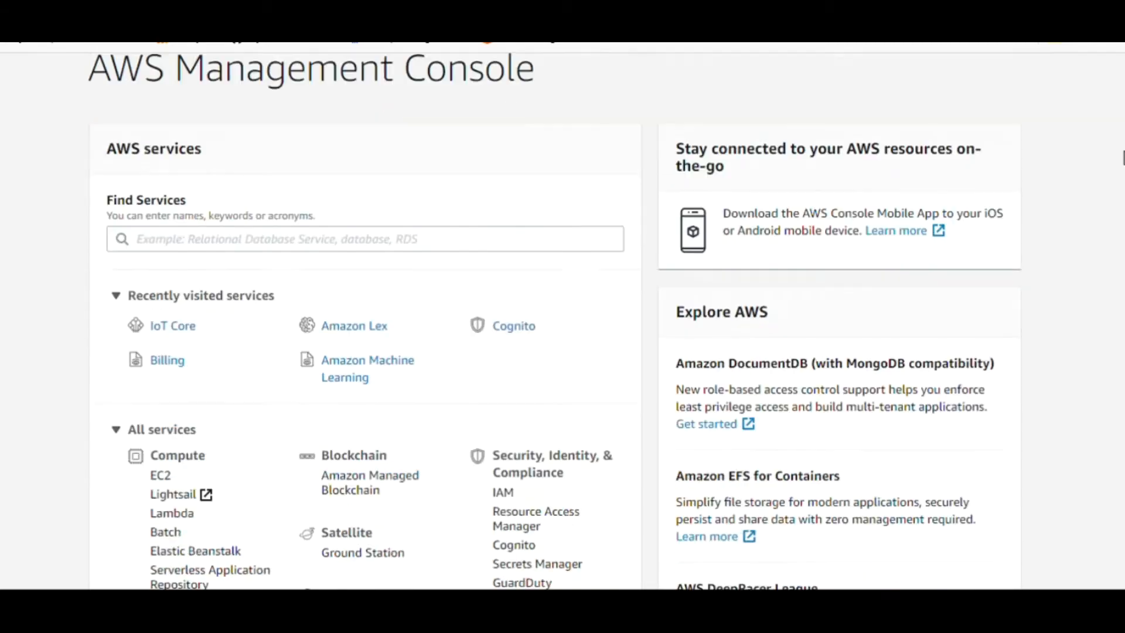
{"action": "scroll", "coordinate": [1120, 194], "scroll_direction": "down", "scroll_amount": 2}
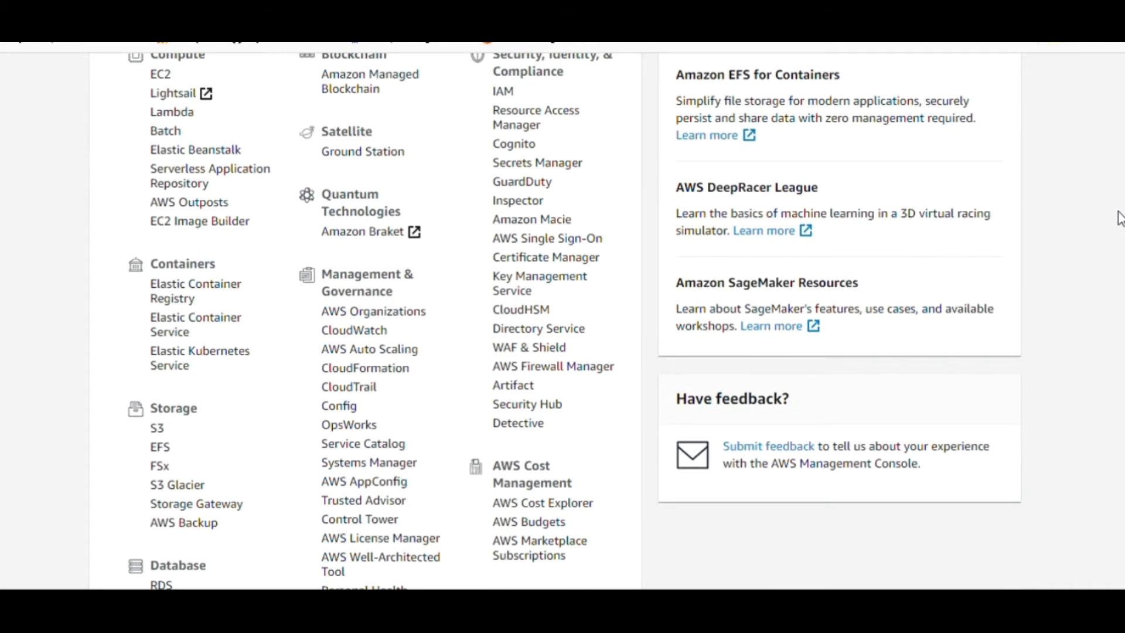
{"action": "scroll", "coordinate": [1119, 216], "scroll_direction": "down", "scroll_amount": 9}
{"action": "scroll", "coordinate": [1109, 311], "scroll_direction": "up", "scroll_amount": 15}
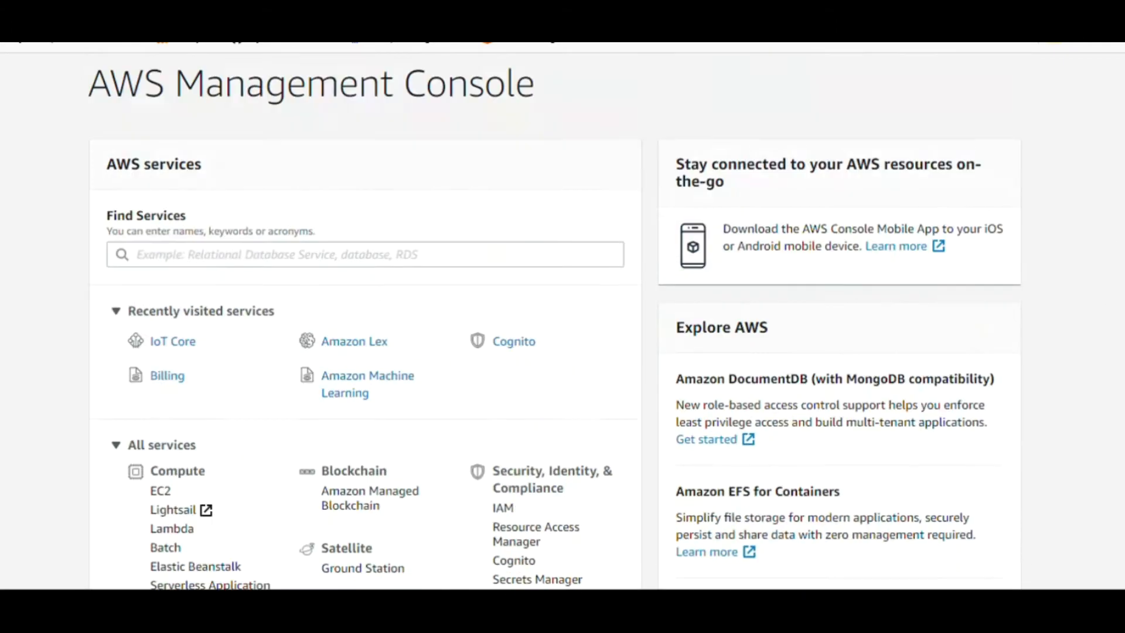
{"action": "scroll", "coordinate": [562, 321], "scroll_direction": "down", "scroll_amount": 3}
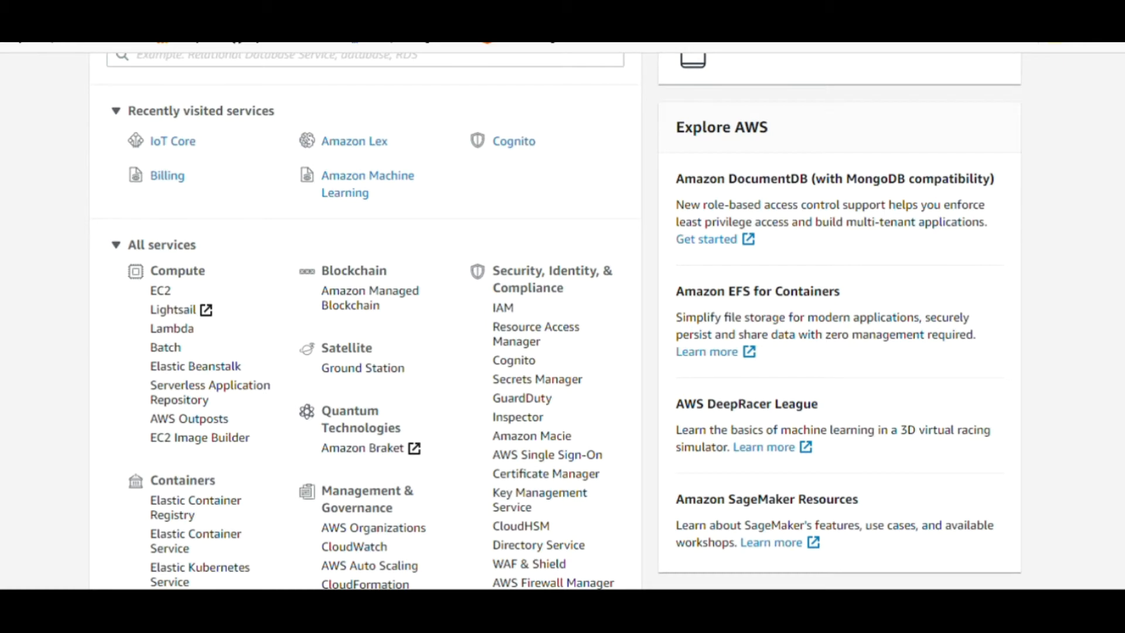
{"action": "scroll", "coordinate": [563, 322], "scroll_direction": "down", "scroll_amount": 1}
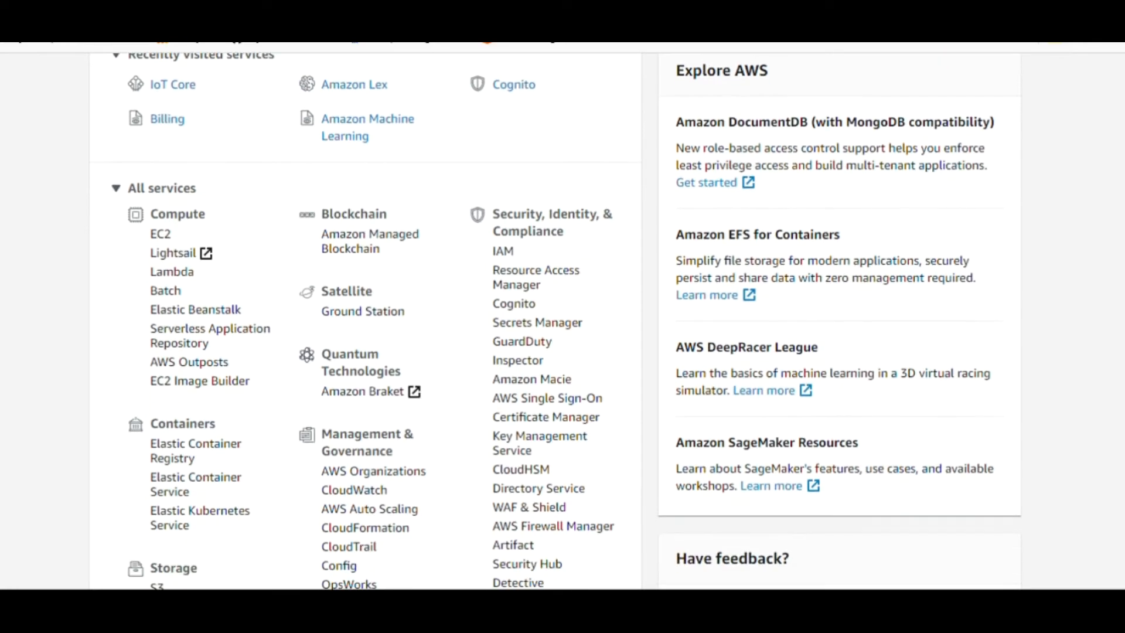
{"action": "scroll", "coordinate": [562, 322], "scroll_direction": "down", "scroll_amount": 1}
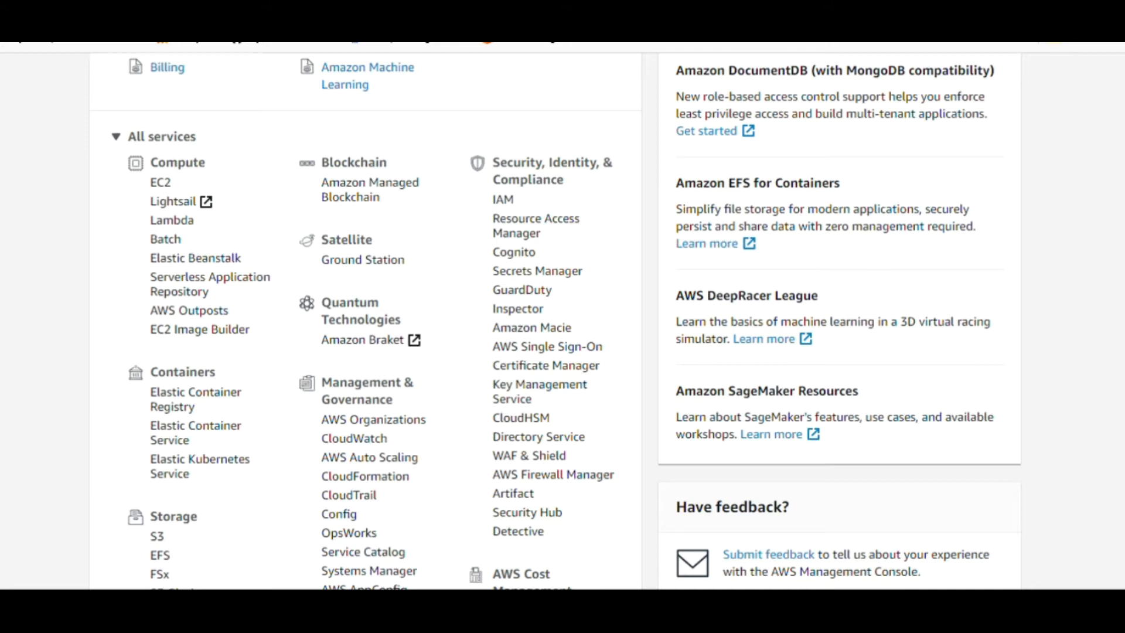
{"action": "scroll", "coordinate": [562, 322], "scroll_direction": "down", "scroll_amount": 3}
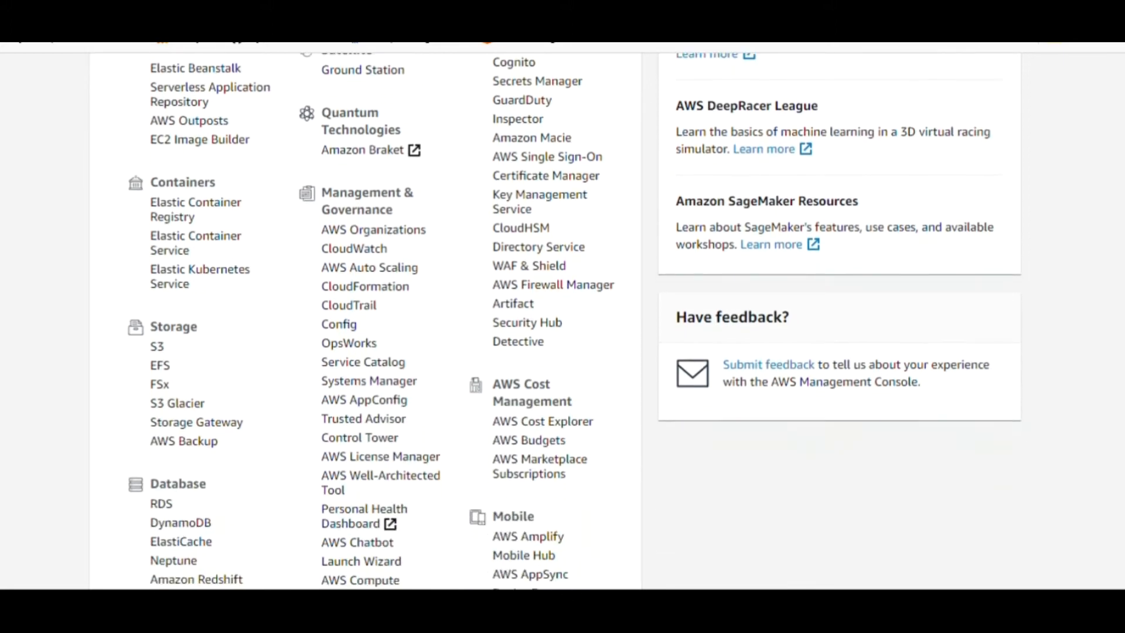
{"action": "scroll", "coordinate": [563, 320], "scroll_direction": "down", "scroll_amount": 1}
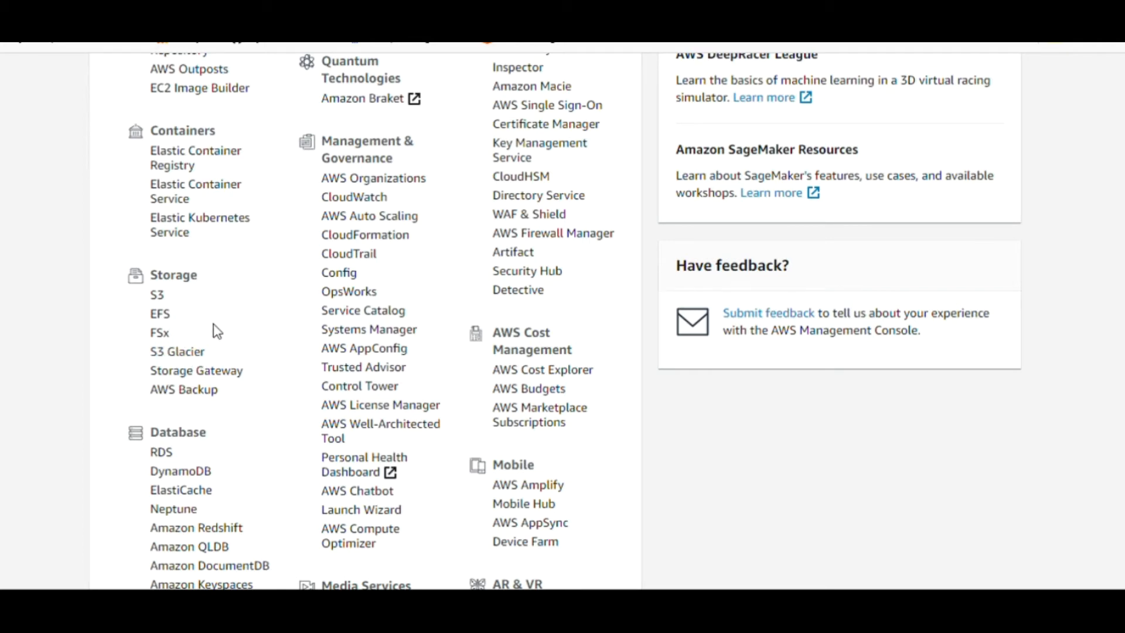
{"action": "scroll", "coordinate": [562, 322], "scroll_direction": "down", "scroll_amount": 3}
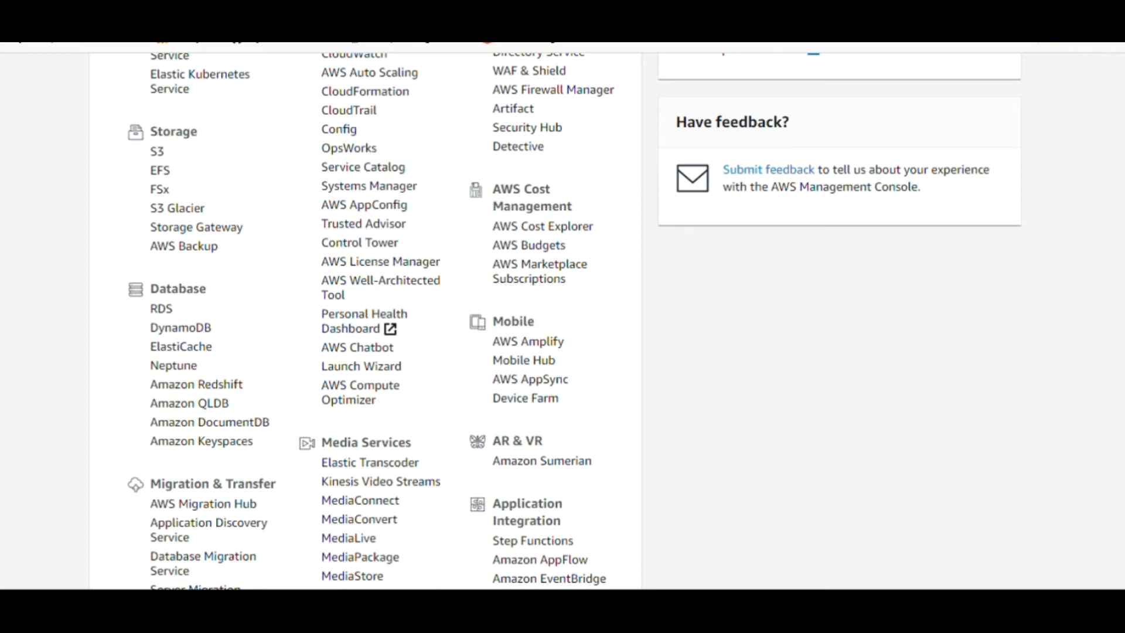
{"action": "scroll", "coordinate": [363, 316], "scroll_direction": "down", "scroll_amount": 13}
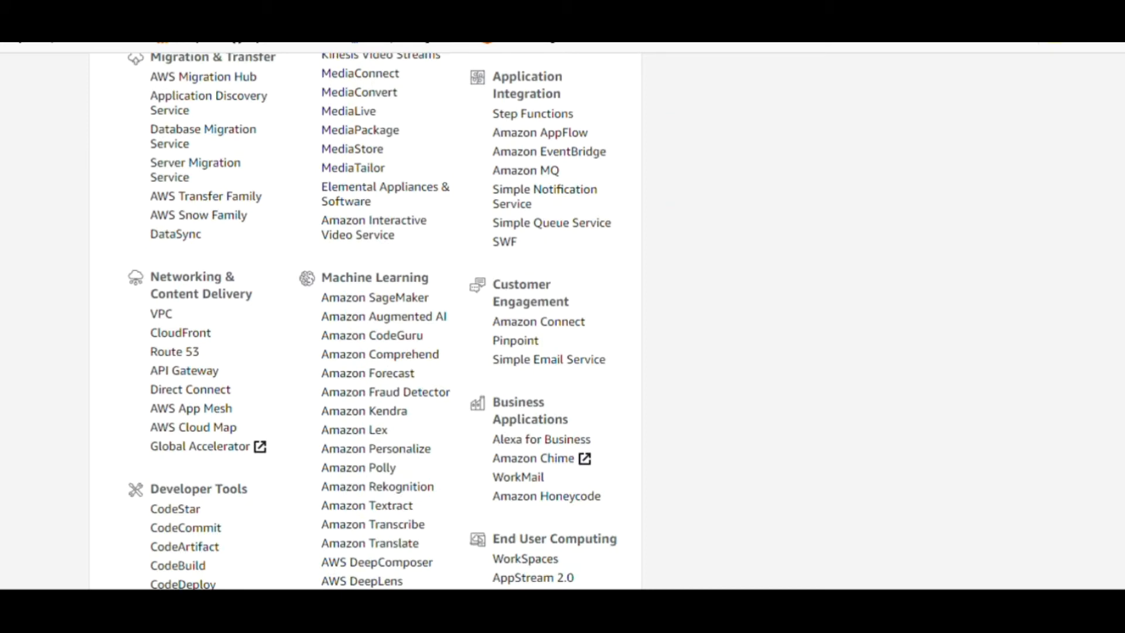
{"action": "scroll", "coordinate": [363, 317], "scroll_direction": "down", "scroll_amount": 1}
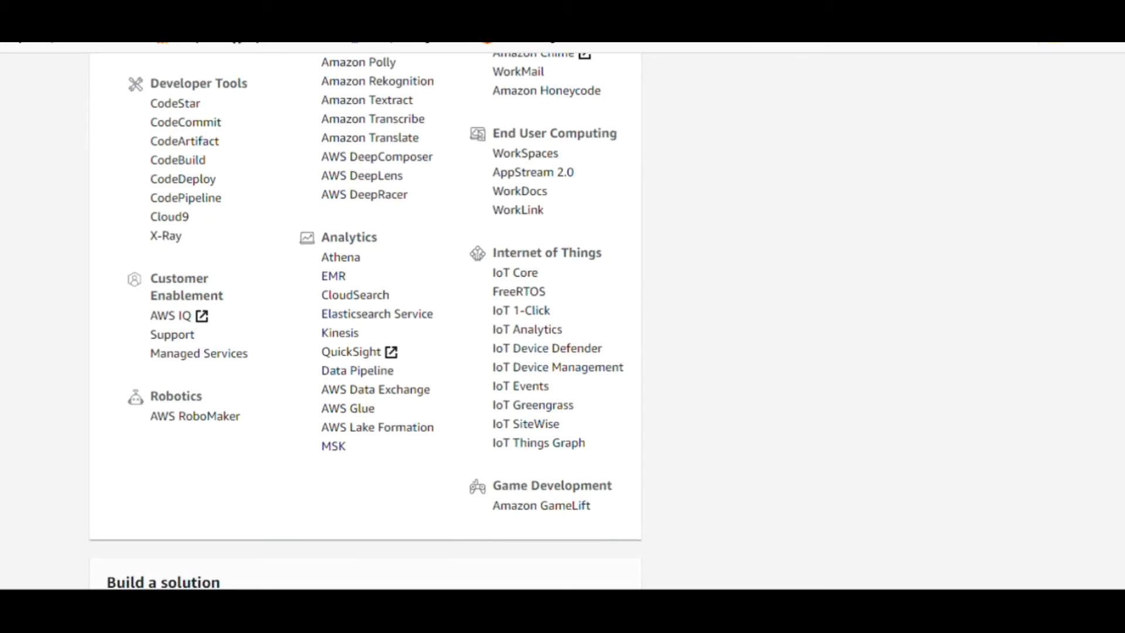
{"action": "scroll", "coordinate": [365, 321], "scroll_direction": "up", "scroll_amount": 3}
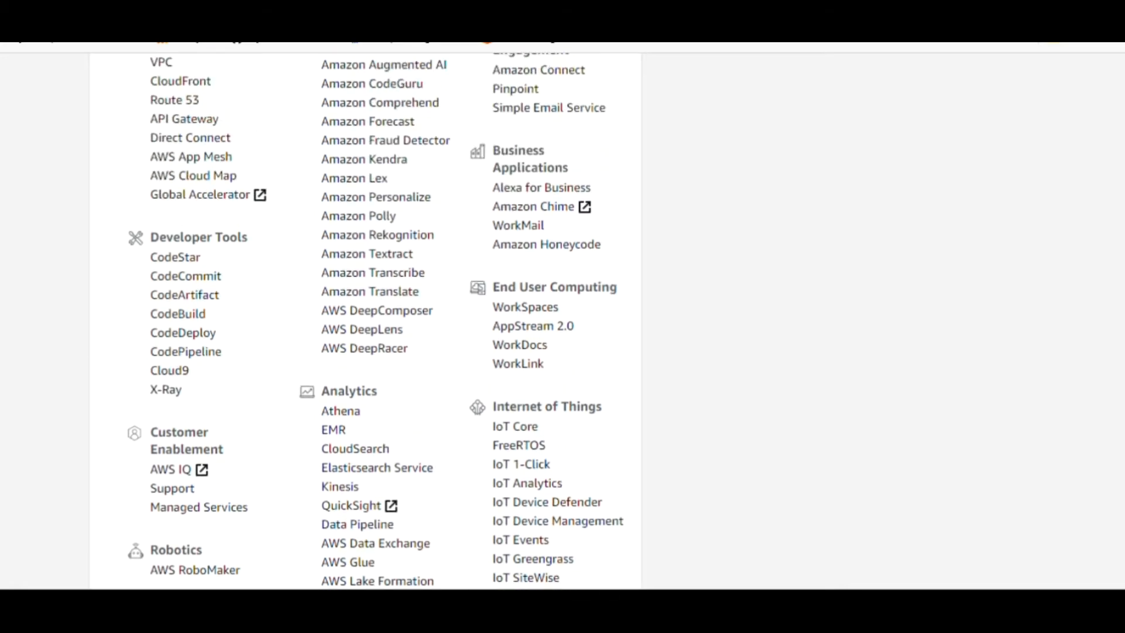
{"action": "scroll", "coordinate": [366, 321], "scroll_direction": "up", "scroll_amount": 1}
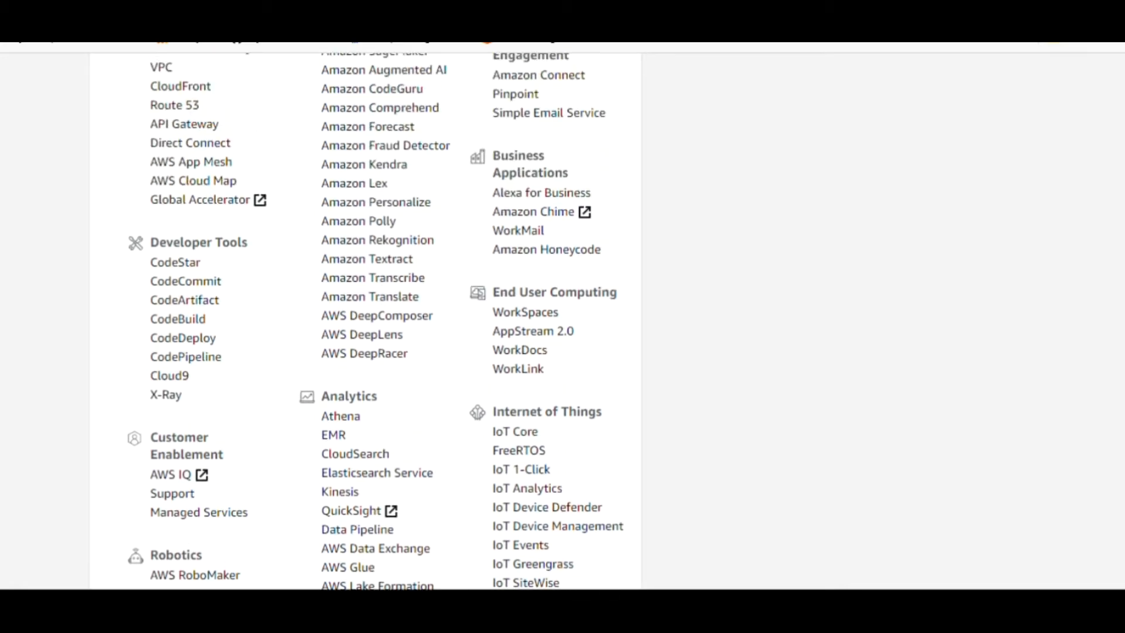
{"action": "scroll", "coordinate": [366, 321], "scroll_direction": "up", "scroll_amount": 2}
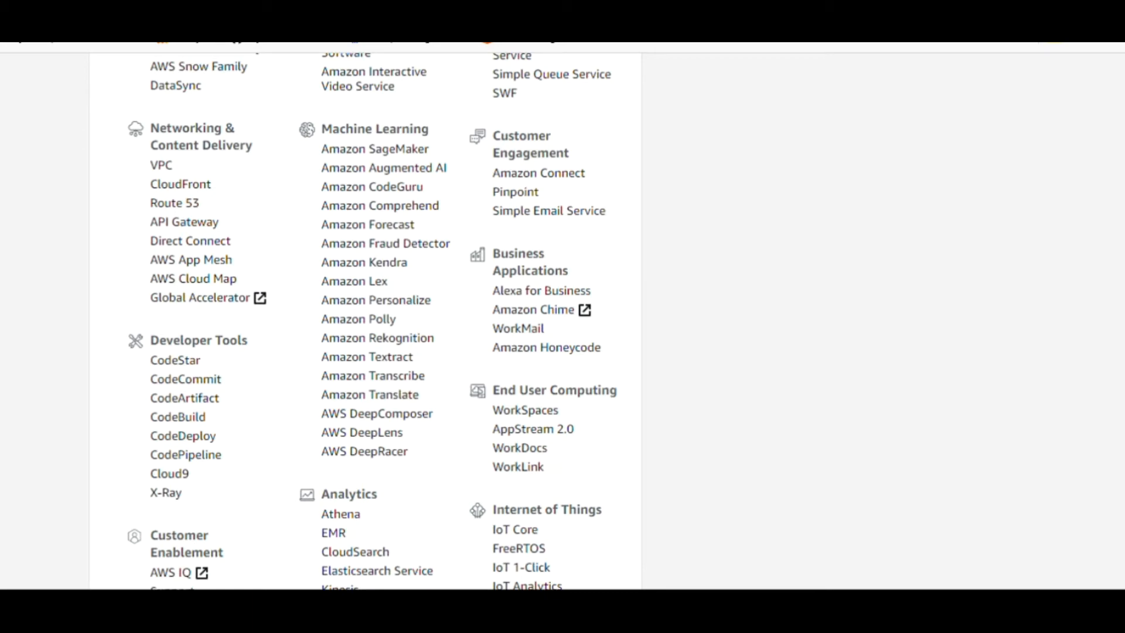
{"action": "scroll", "coordinate": [366, 322], "scroll_direction": "down", "scroll_amount": 1}
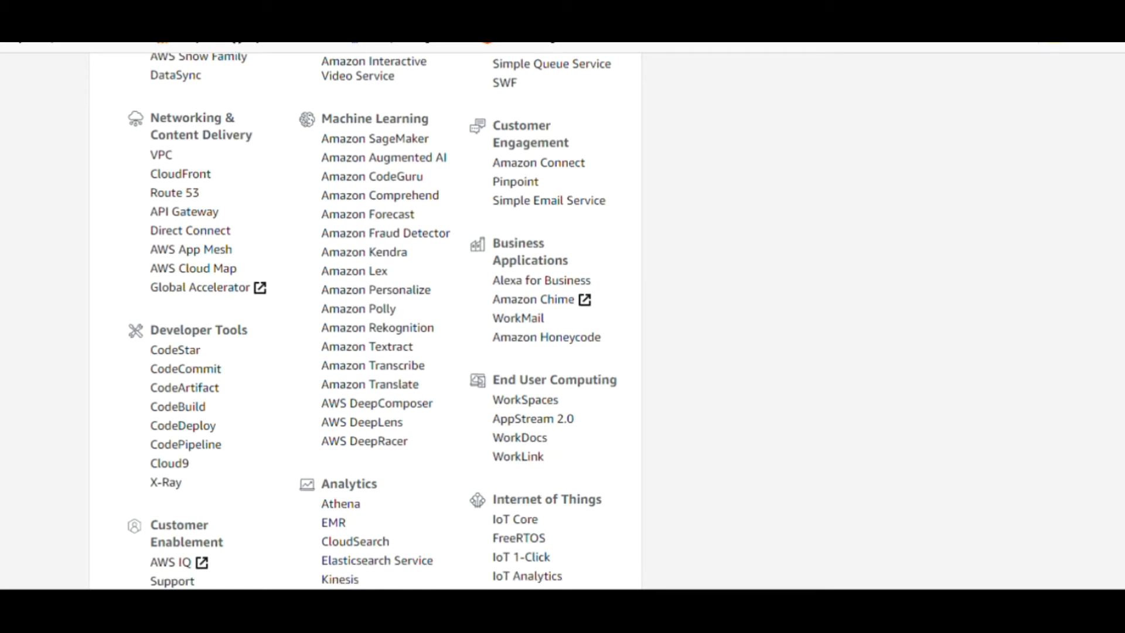
{"action": "scroll", "coordinate": [366, 321], "scroll_direction": "up", "scroll_amount": 15}
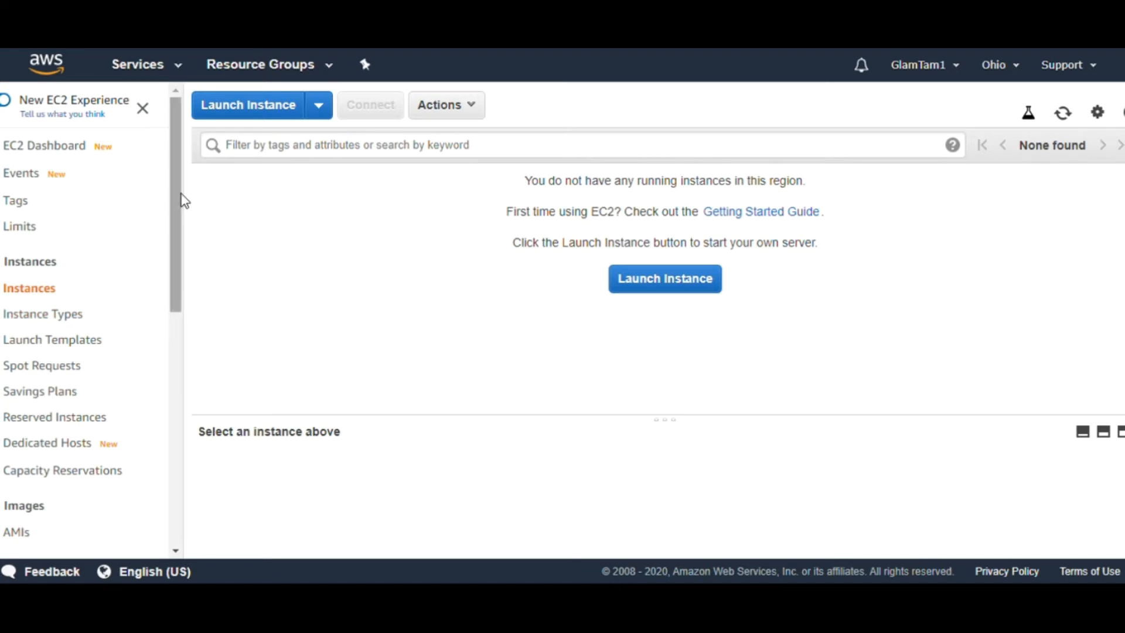
{"action": "left_click_drag", "start_coordinate": [179, 203], "coordinate": [170, 173]}
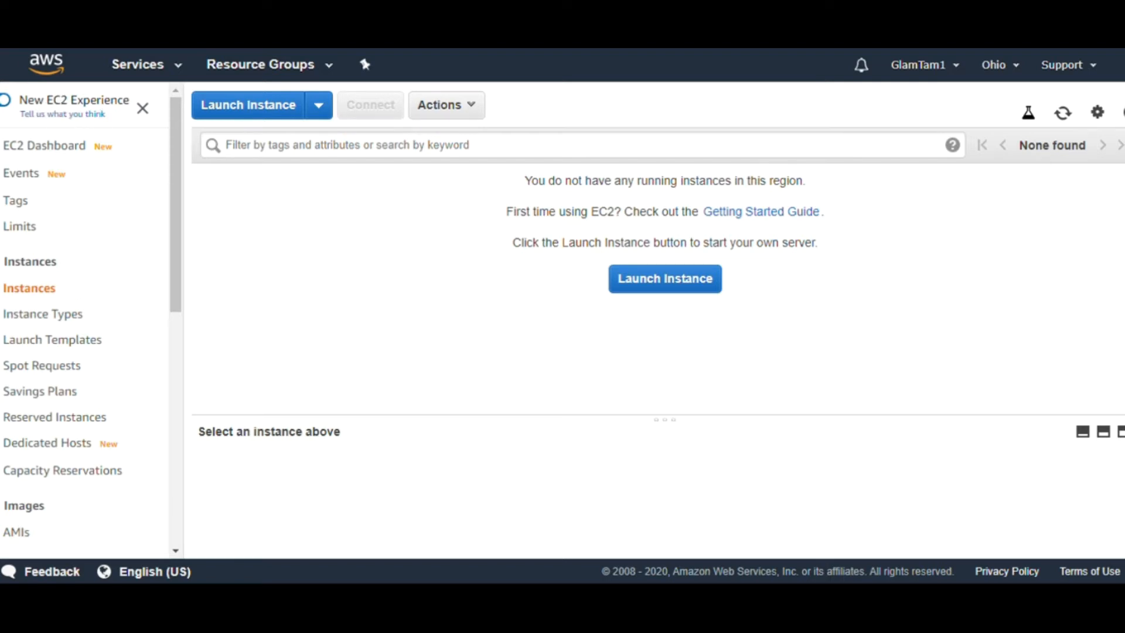
Browse the EC2 Instance Types table, then go to the Launch Templates page
{"action": "left_click", "coordinate": [68, 325]}
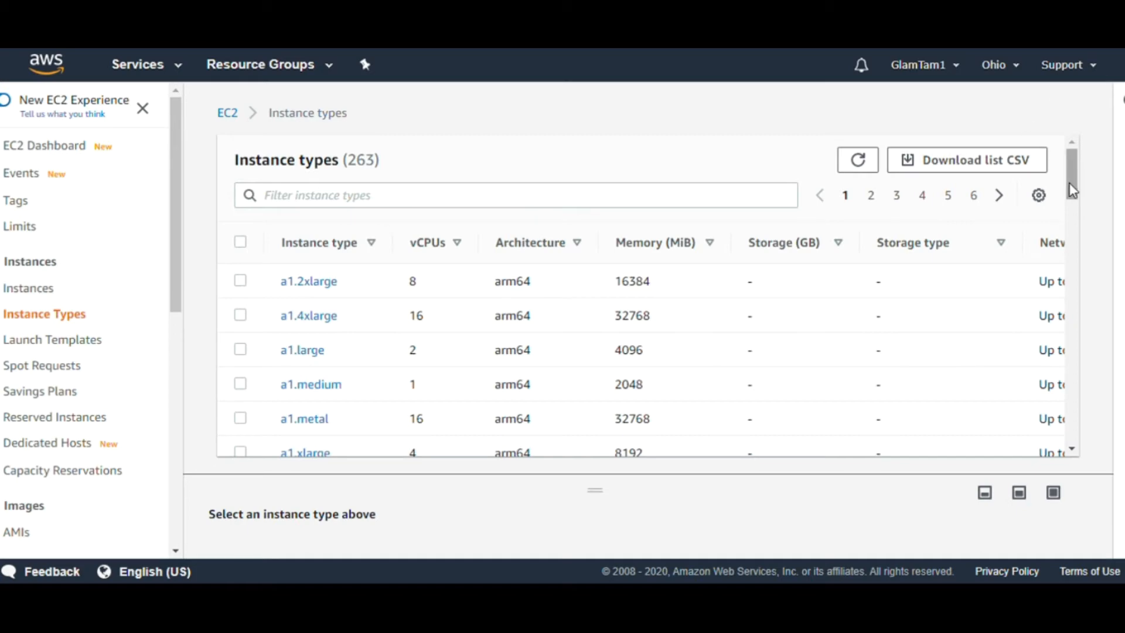
{"action": "left_click_drag", "start_coordinate": [1074, 190], "coordinate": [1055, 341]}
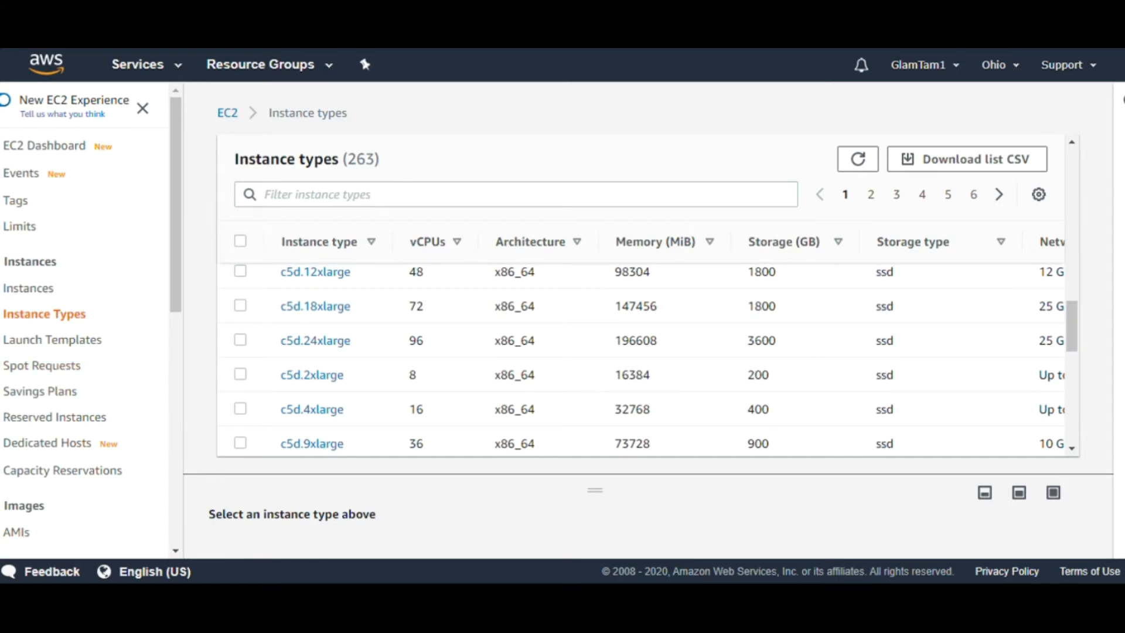
{"action": "left_click", "coordinate": [58, 345]}
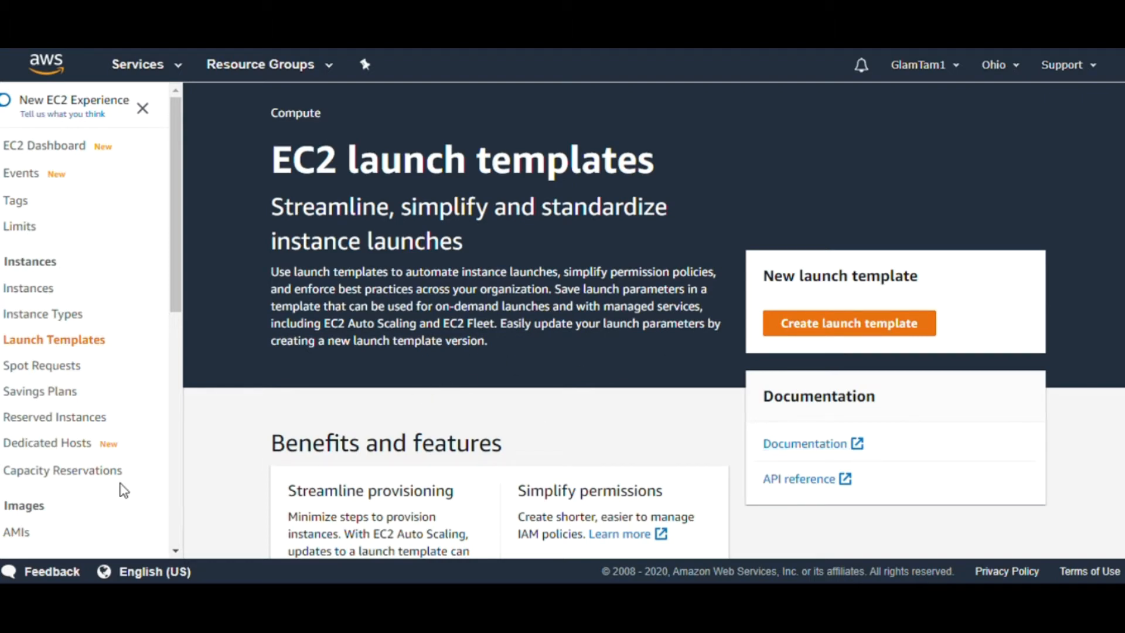
View the empty Spot Requests page, then return to the empty Instances list
{"action": "left_click", "coordinate": [56, 373]}
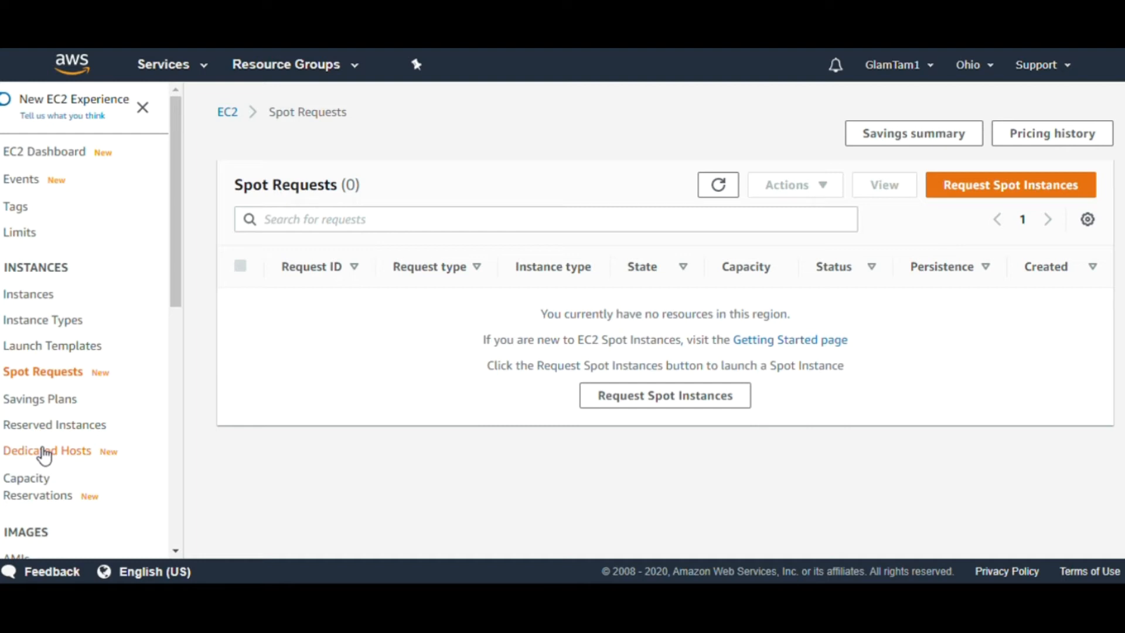
{"action": "left_click", "coordinate": [28, 298]}
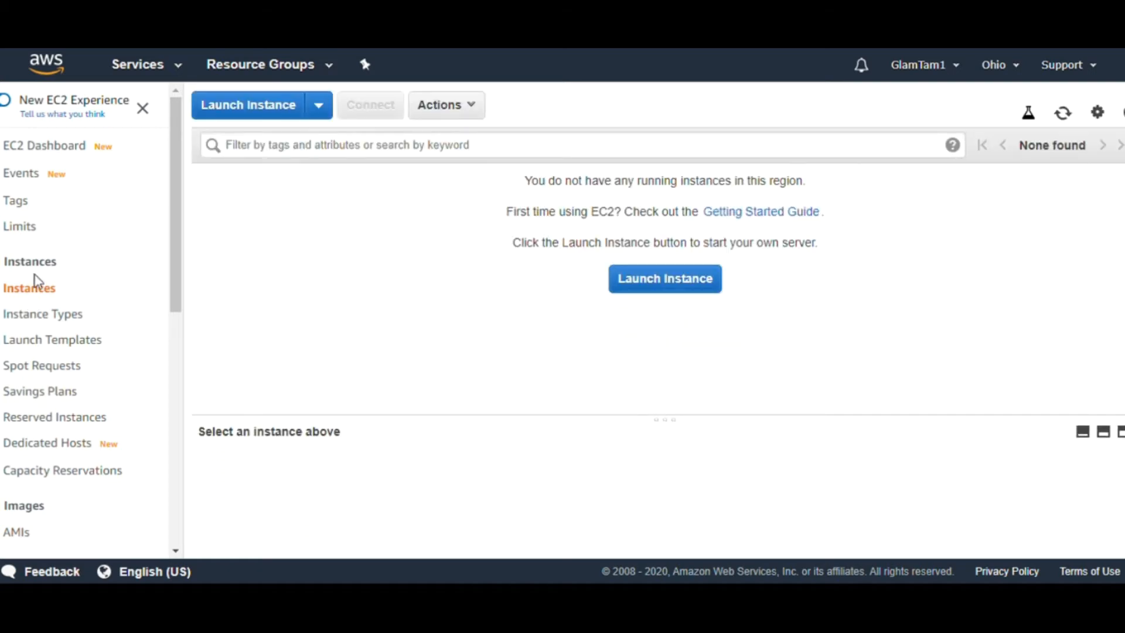
Launch a new instance from the Instances page to reach the AMI selection step
{"action": "left_click", "coordinate": [691, 292]}
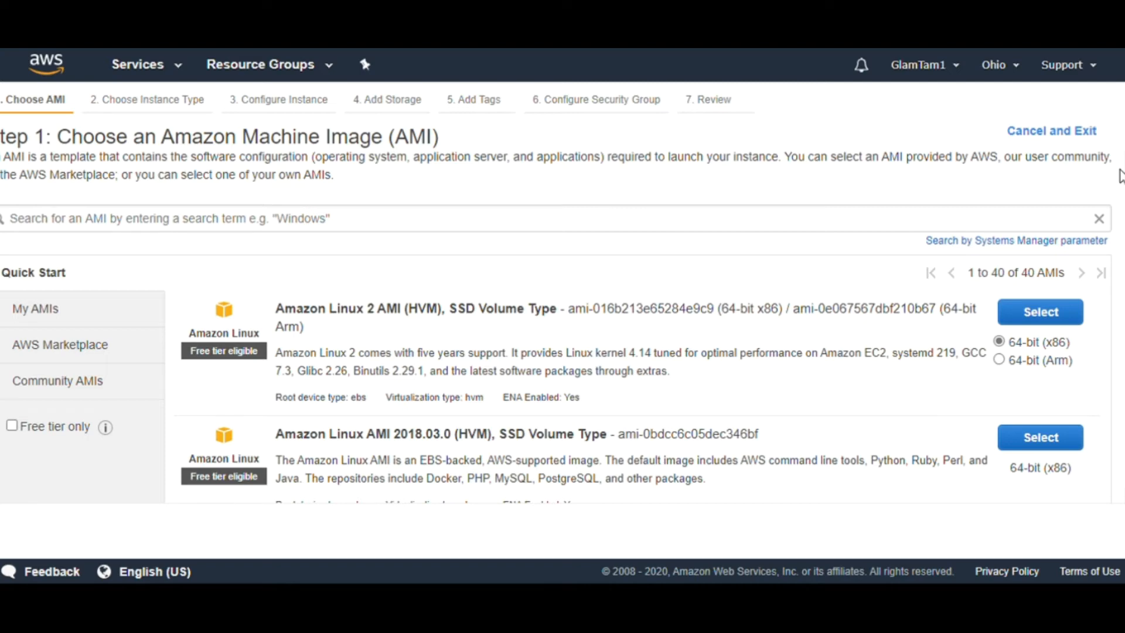
{"action": "scroll", "coordinate": [690, 284], "scroll_direction": "down", "scroll_amount": 1}
{"action": "scroll", "coordinate": [563, 326], "scroll_direction": "down", "scroll_amount": 4}
{"action": "scroll", "coordinate": [563, 326], "scroll_direction": "up", "scroll_amount": 3}
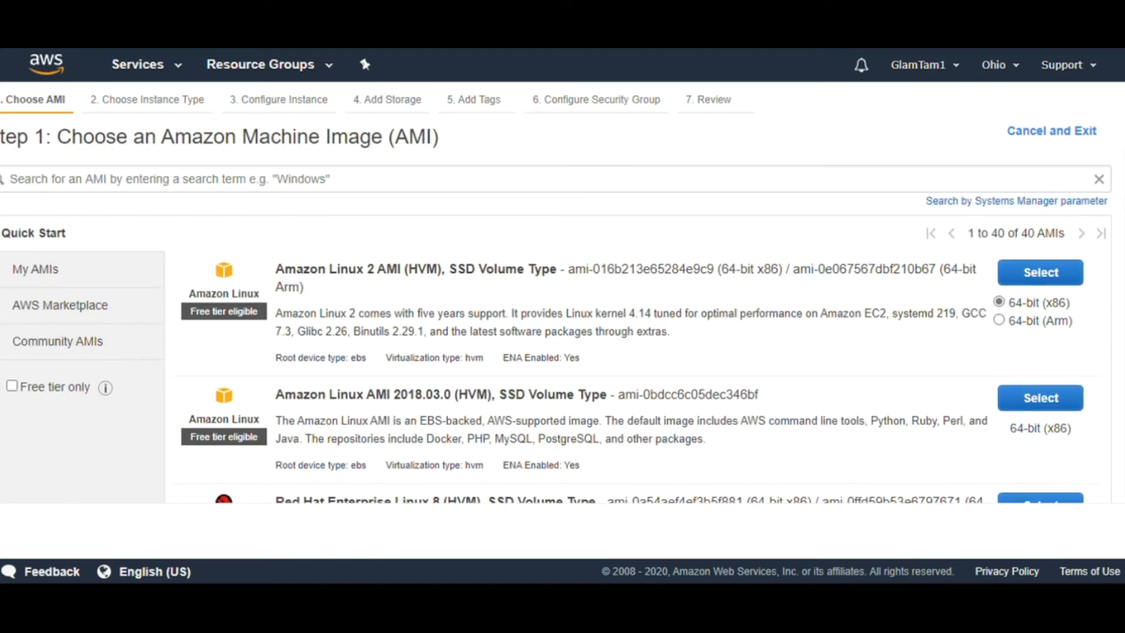
{"action": "scroll", "coordinate": [557, 328], "scroll_direction": "down", "scroll_amount": 2}
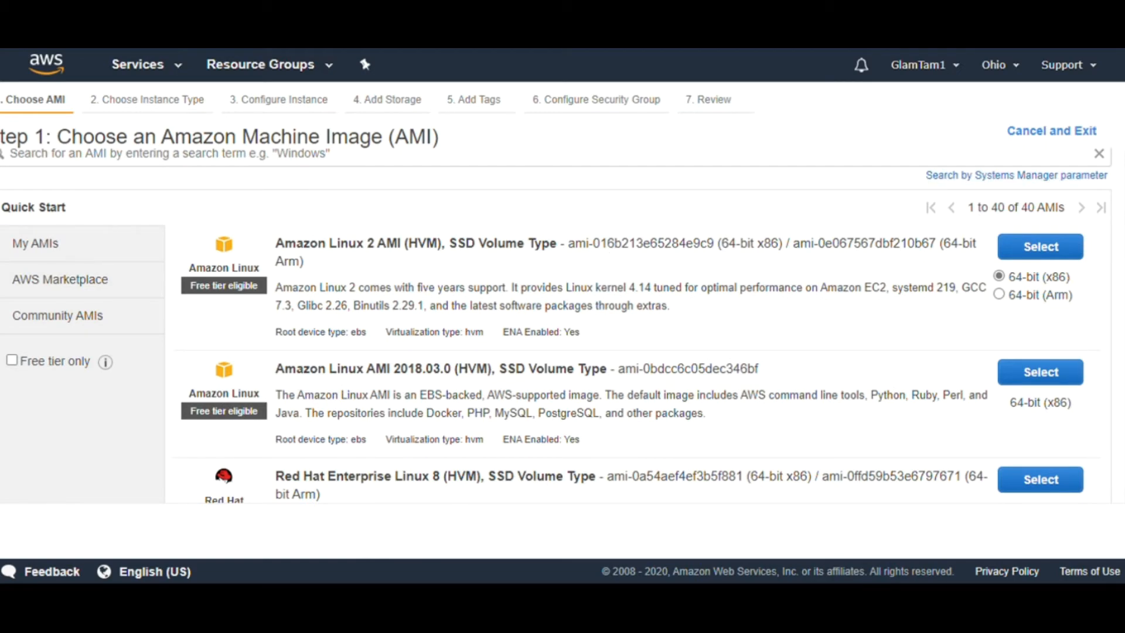
{"action": "scroll", "coordinate": [557, 325], "scroll_direction": "down", "scroll_amount": 5}
{"action": "scroll", "coordinate": [639, 326], "scroll_direction": "down", "scroll_amount": 2}
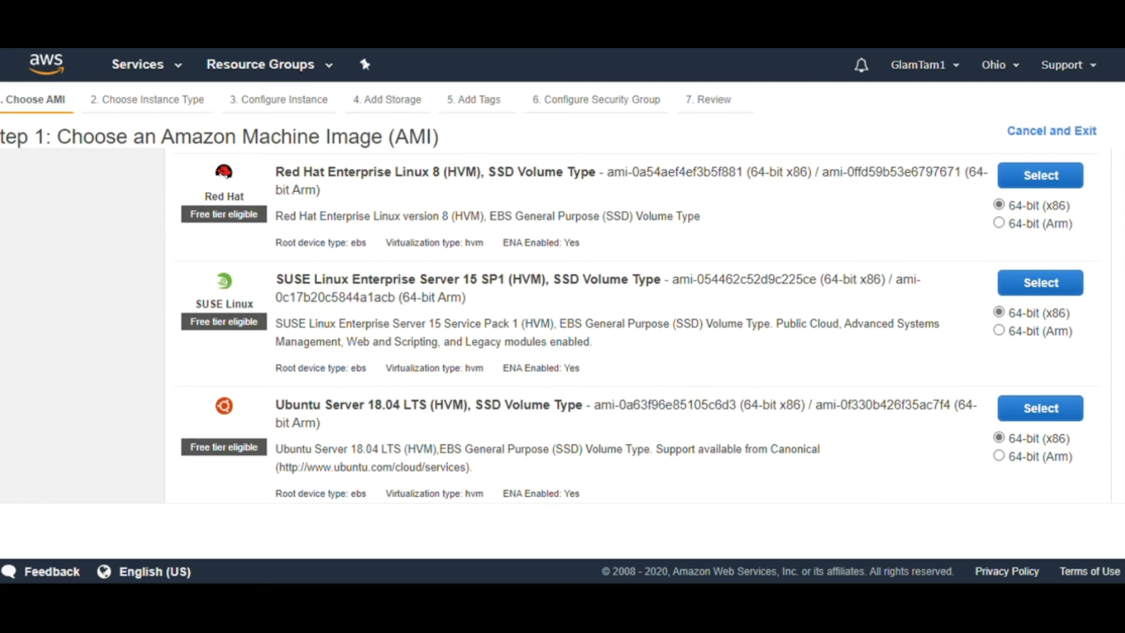
{"action": "scroll", "coordinate": [1120, 275], "scroll_direction": "down", "scroll_amount": 18}
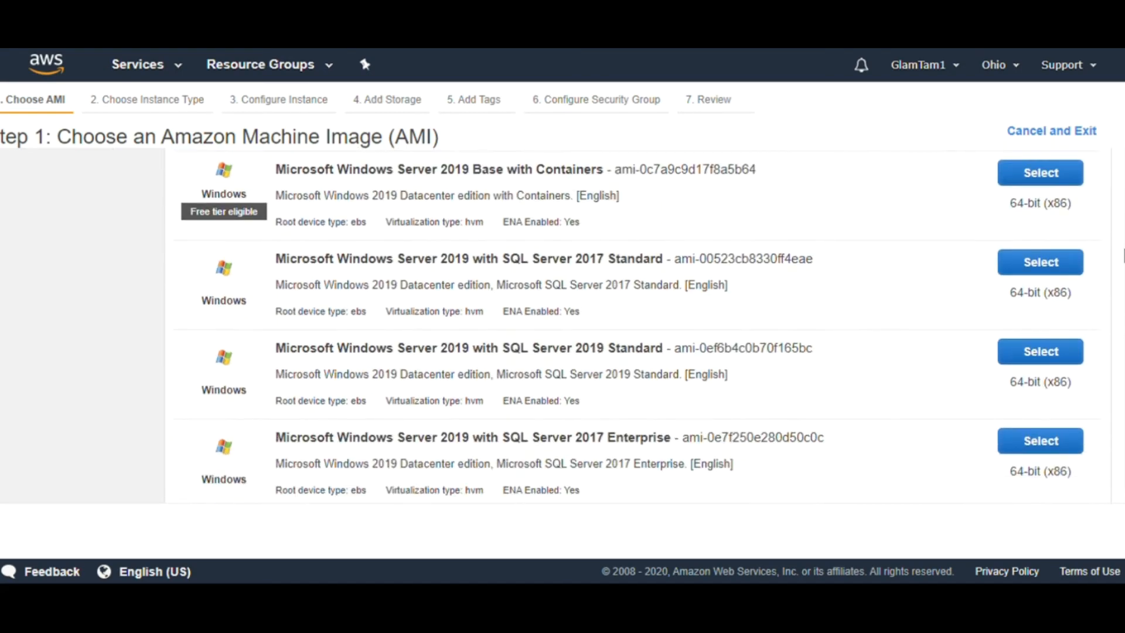
{"action": "left_click_drag", "start_coordinate": [1120, 270], "coordinate": [1123, 164]}
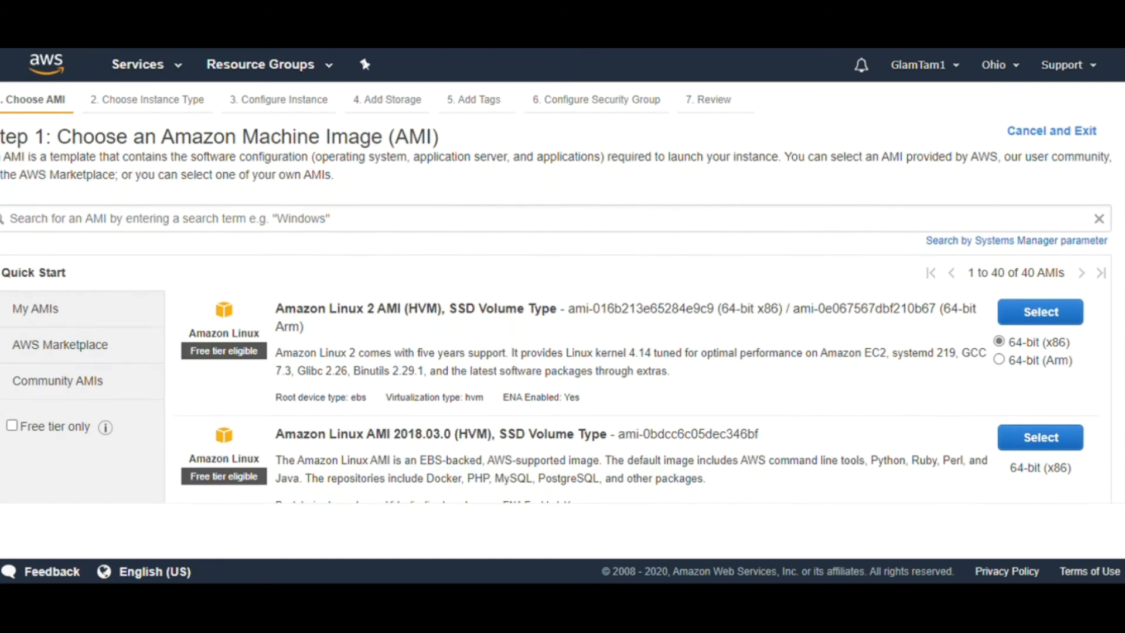
Select the Amazon Linux 2 AMI, keep the t2.micro type, and proceed to Configure Instance Details
{"action": "left_click", "coordinate": [1065, 313]}
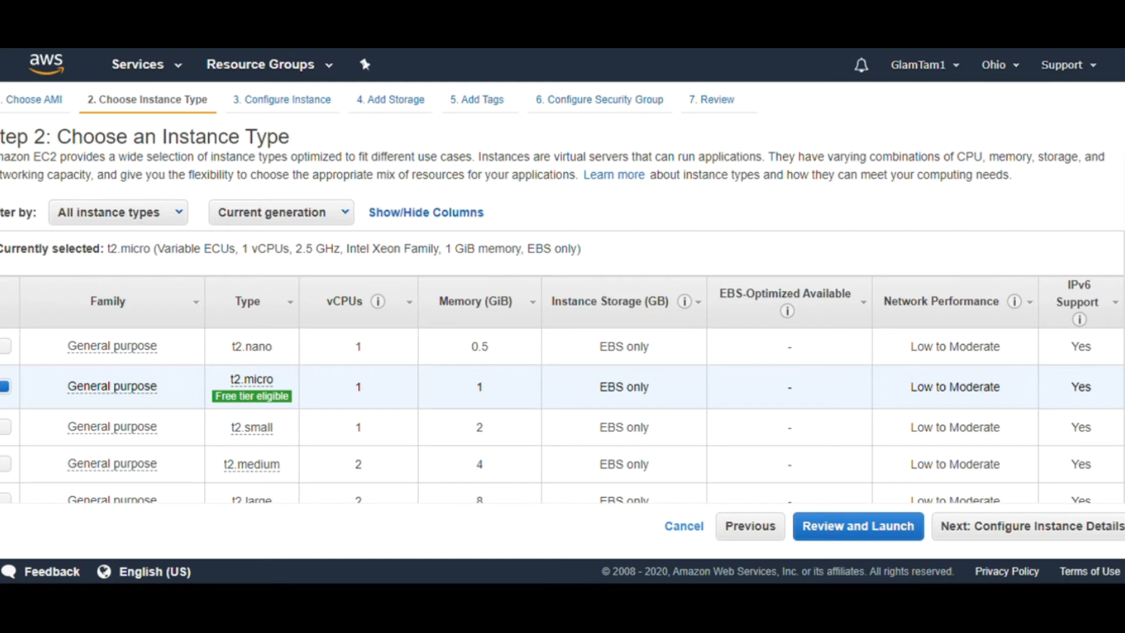
{"action": "scroll", "coordinate": [1121, 215], "scroll_direction": "down", "scroll_amount": 15}
{"action": "scroll", "coordinate": [1121, 215], "scroll_direction": "down", "scroll_amount": 10}
{"action": "left_click", "coordinate": [181, 216]}
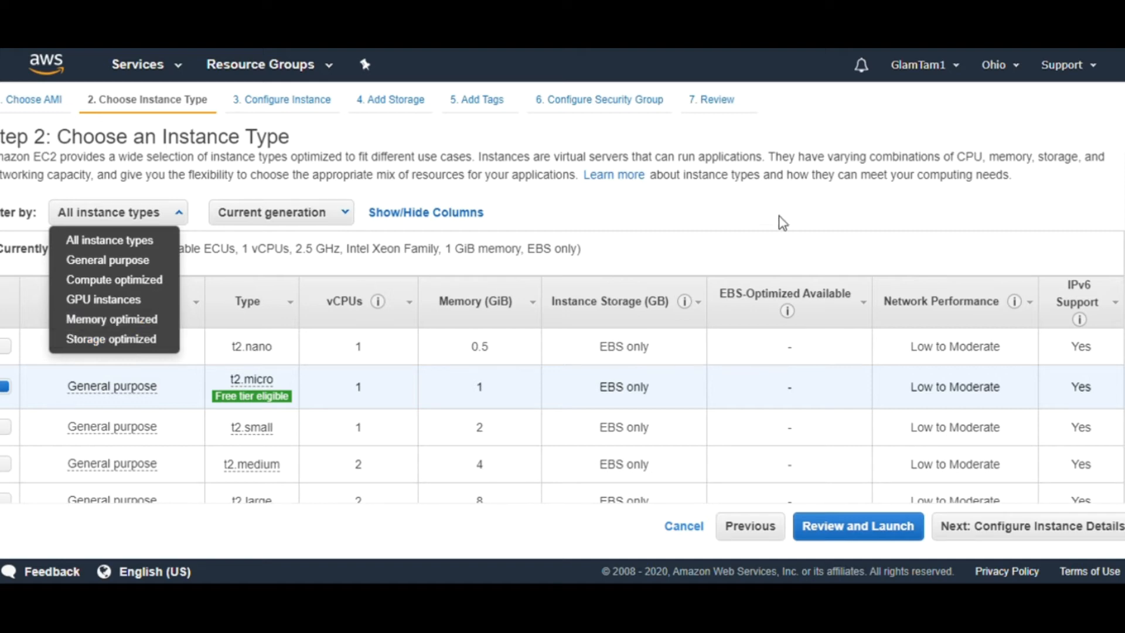
{"action": "left_click", "coordinate": [749, 210]}
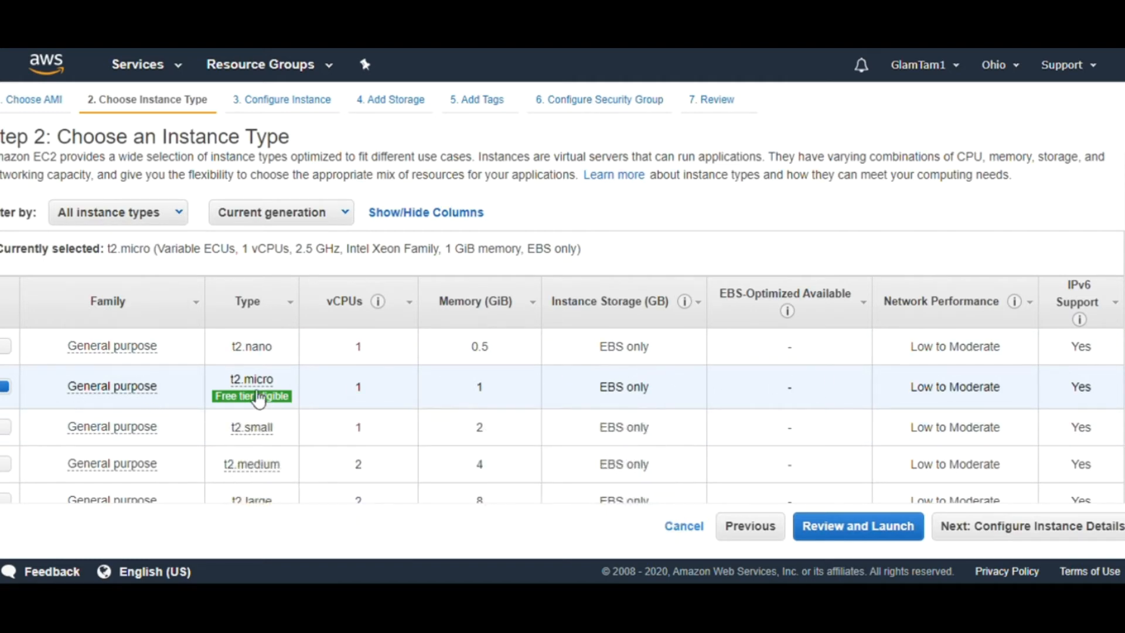
{"action": "mouse_move", "coordinate": [244, 384]}
{"action": "left_click", "coordinate": [1025, 526]}
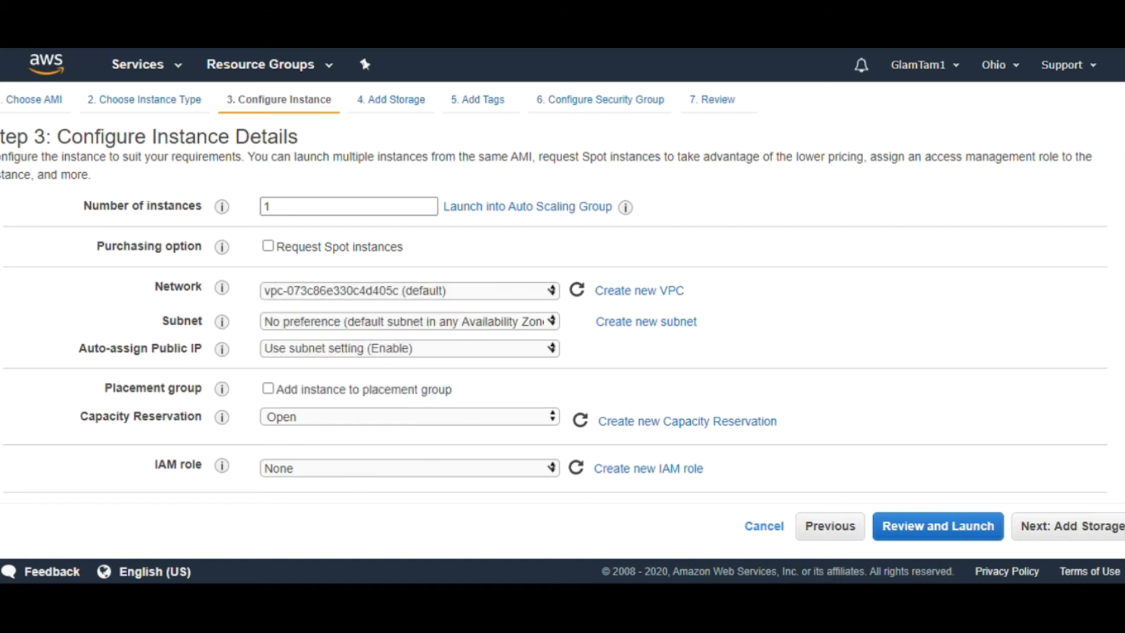
{"action": "scroll", "coordinate": [1110, 348], "scroll_direction": "down", "scroll_amount": 10}
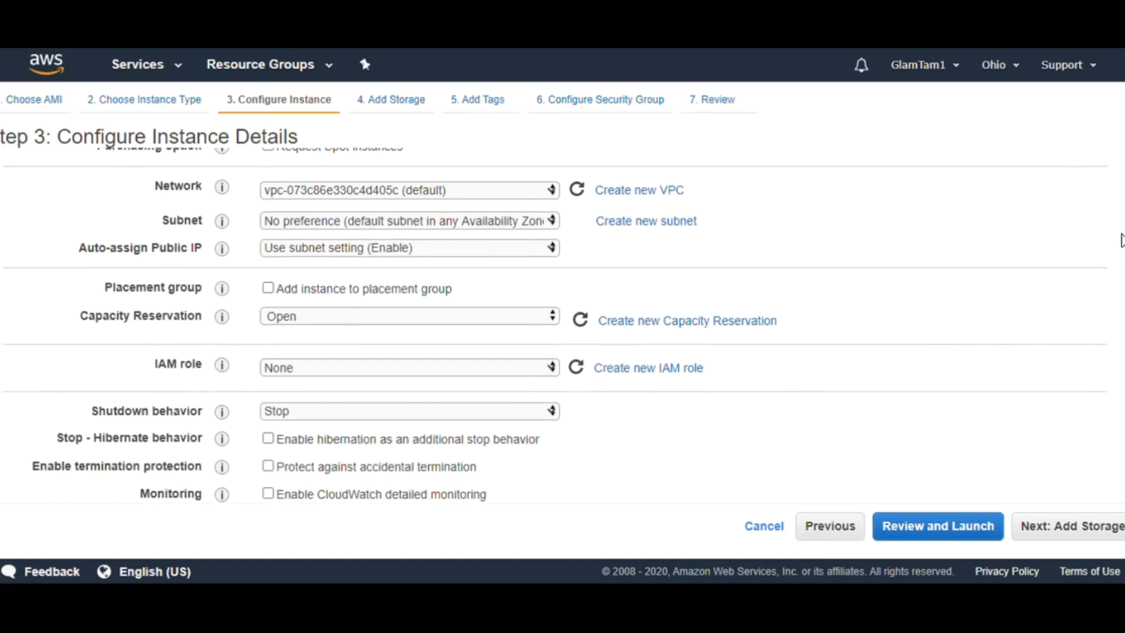
{"action": "scroll", "coordinate": [1109, 348], "scroll_direction": "down", "scroll_amount": 3}
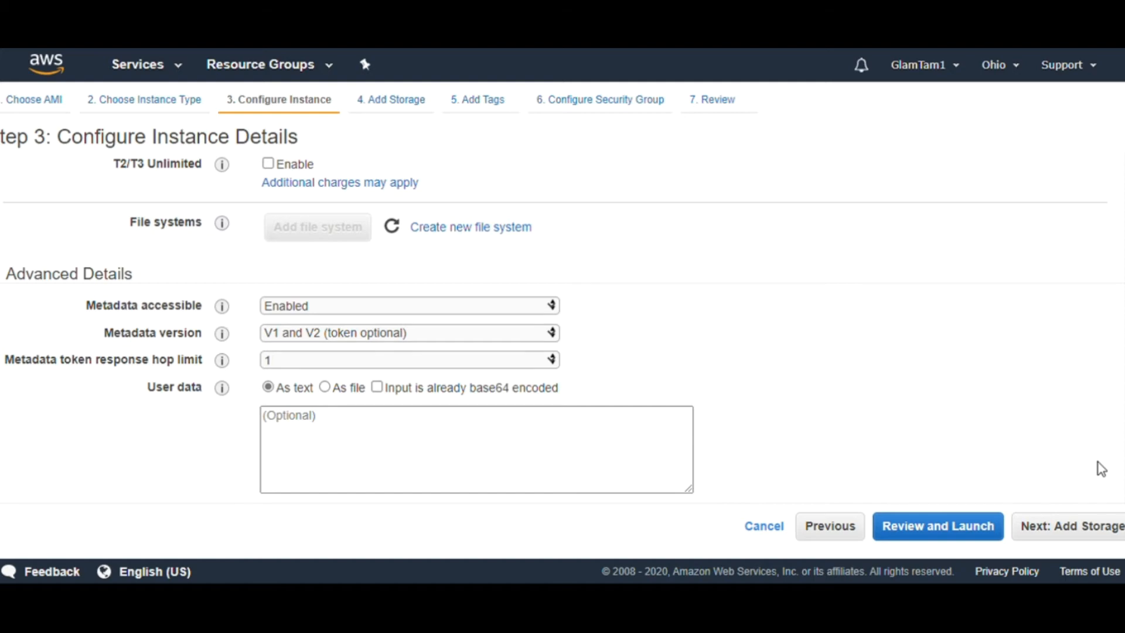
{"action": "scroll", "coordinate": [1112, 382], "scroll_direction": "up", "scroll_amount": 6}
{"action": "scroll", "coordinate": [556, 325], "scroll_direction": "up", "scroll_amount": 3}
{"action": "scroll", "coordinate": [555, 325], "scroll_direction": "down", "scroll_amount": 3}
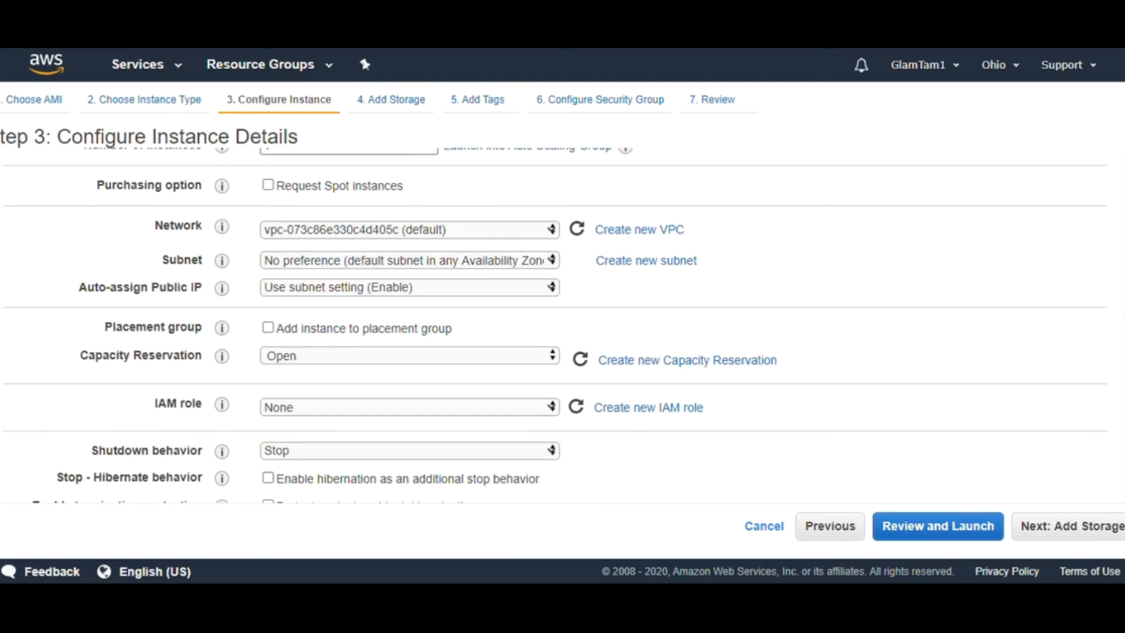
Keep the default instance details and 8 GiB root volume, advancing to Add Tags
{"action": "left_click", "coordinate": [1070, 531]}
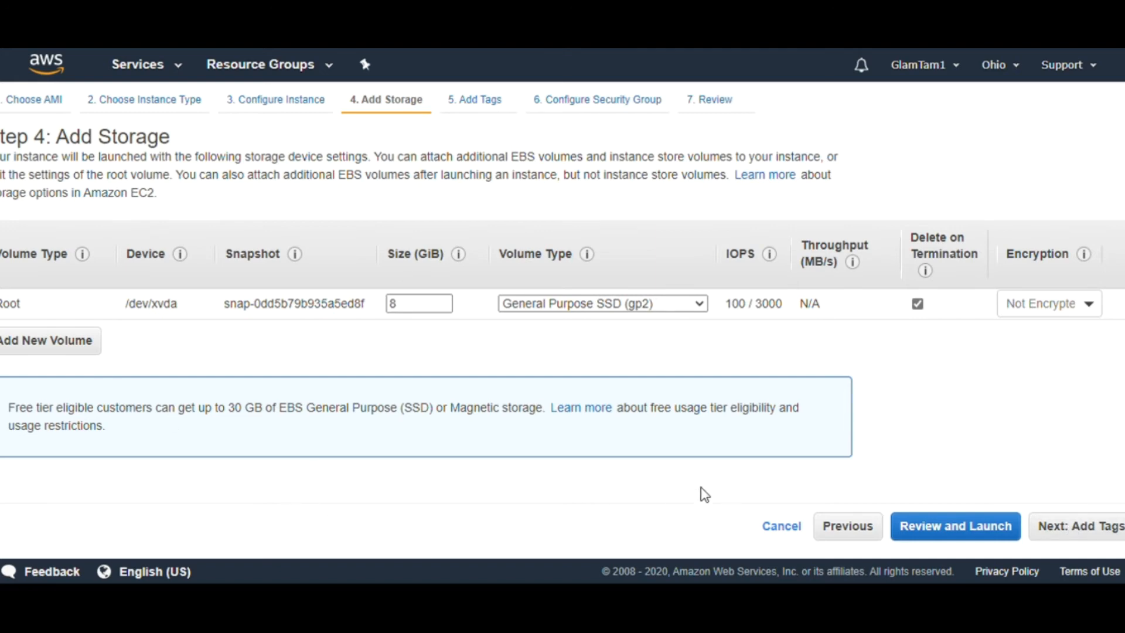
{"action": "left_click", "coordinate": [1075, 531]}
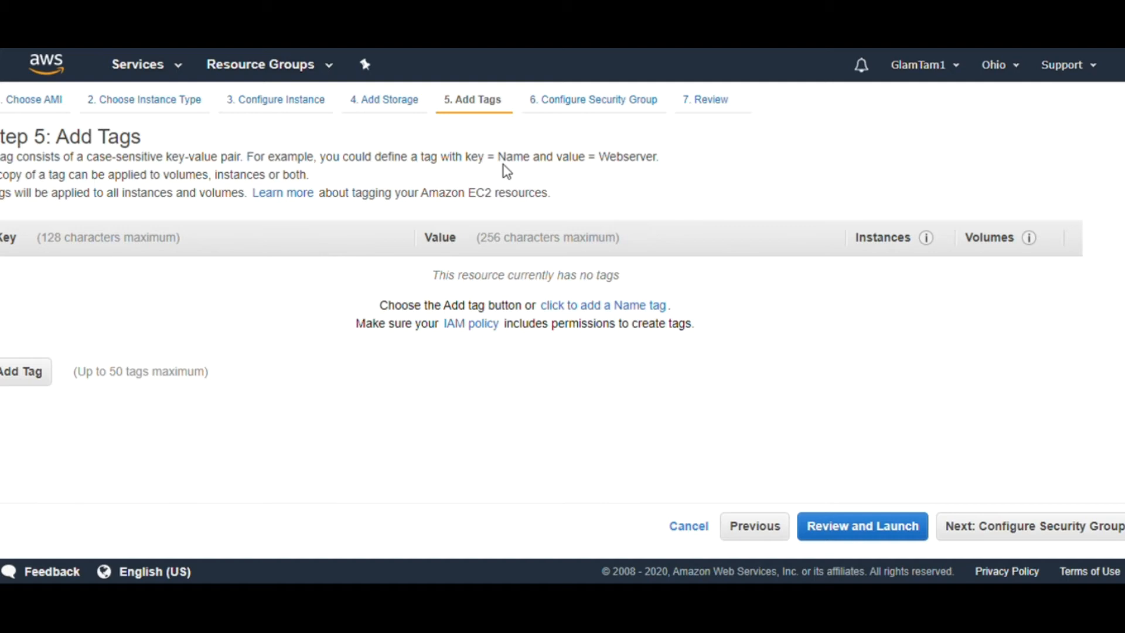
Add the tag Train = Web12 to the instance and proceed to Configure Security Group
{"action": "left_click", "coordinate": [34, 382]}
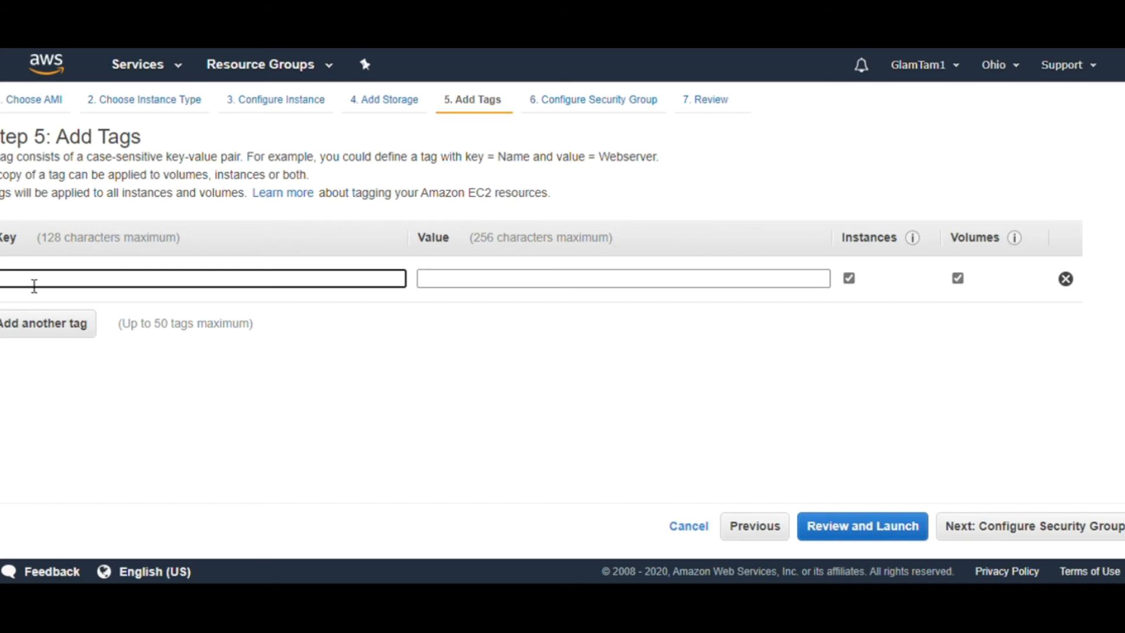
{"action": "type", "text": "Train"}
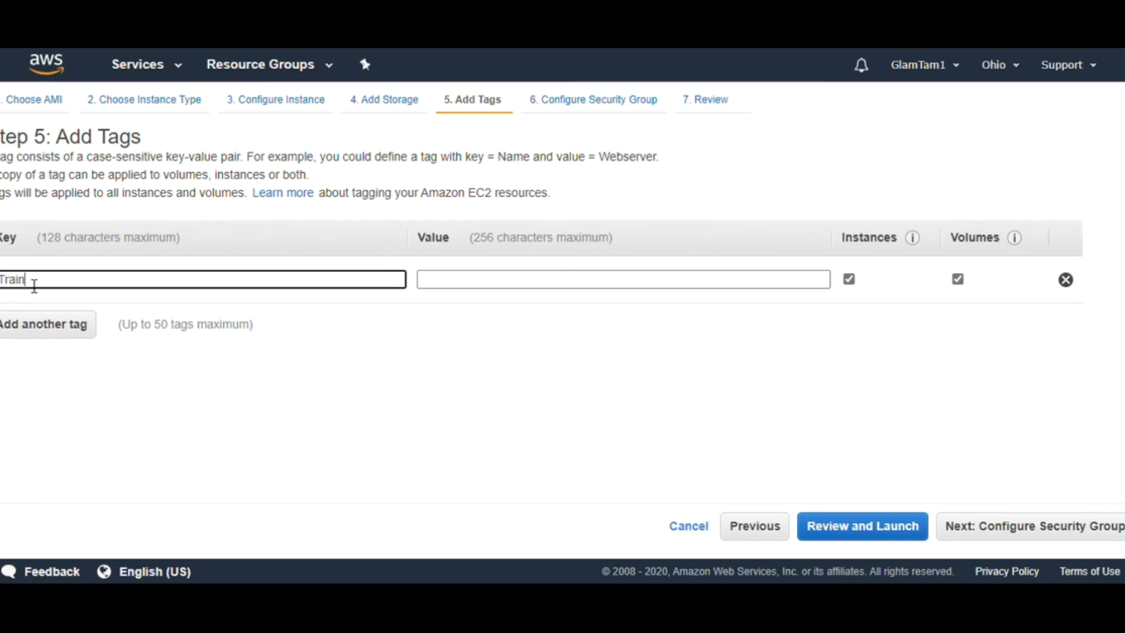
{"action": "left_click", "coordinate": [478, 287]}
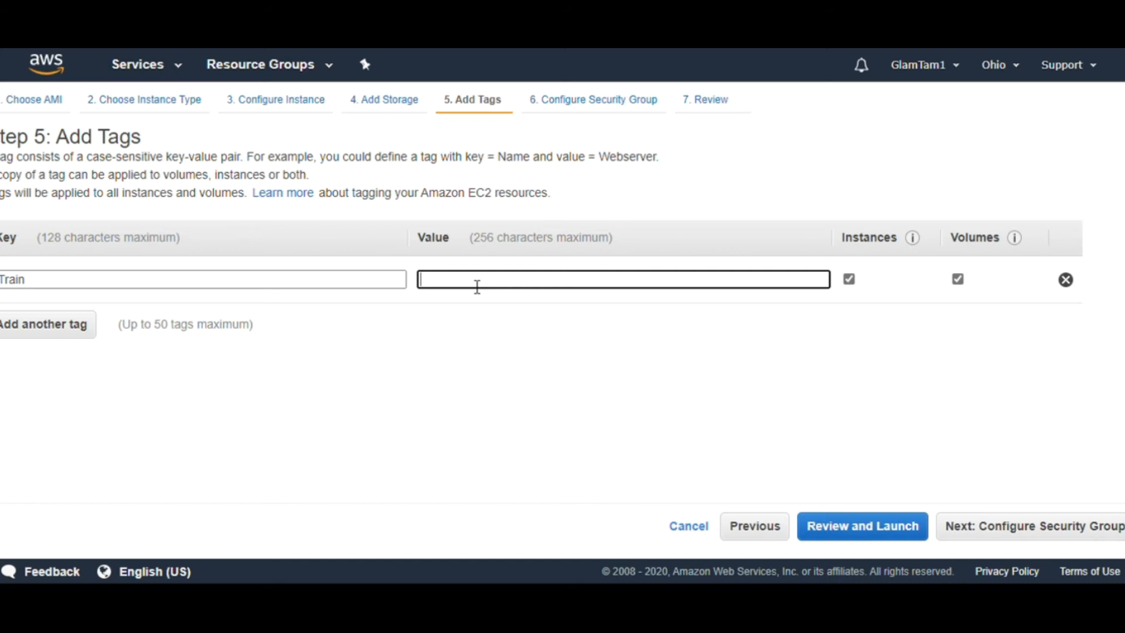
{"action": "type", "text": "Web12"}
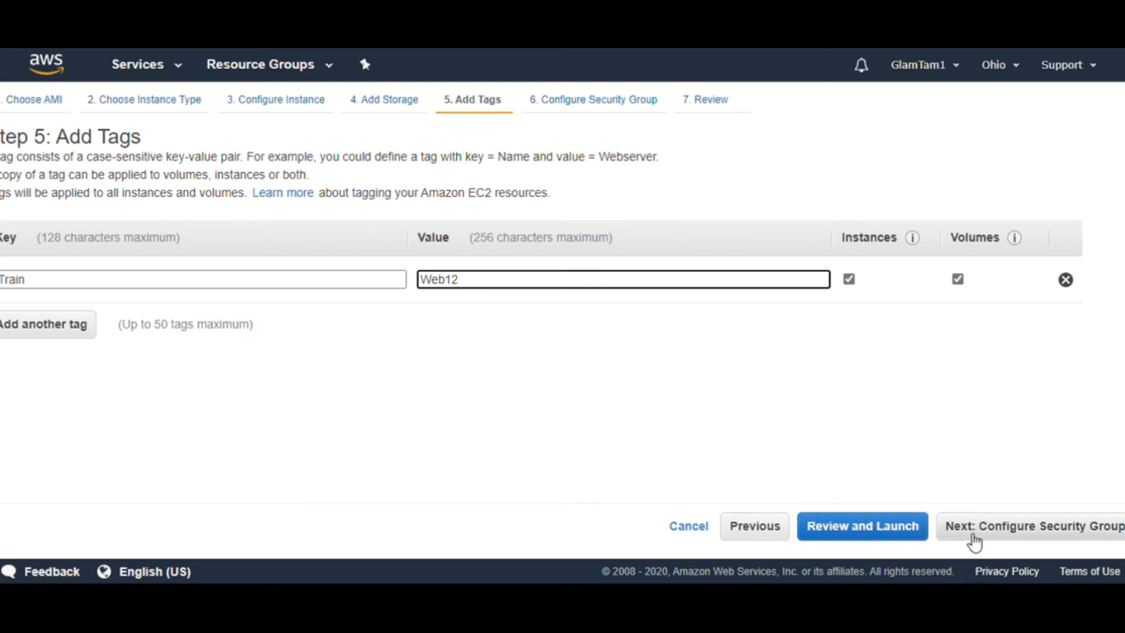
{"action": "left_click", "coordinate": [996, 527]}
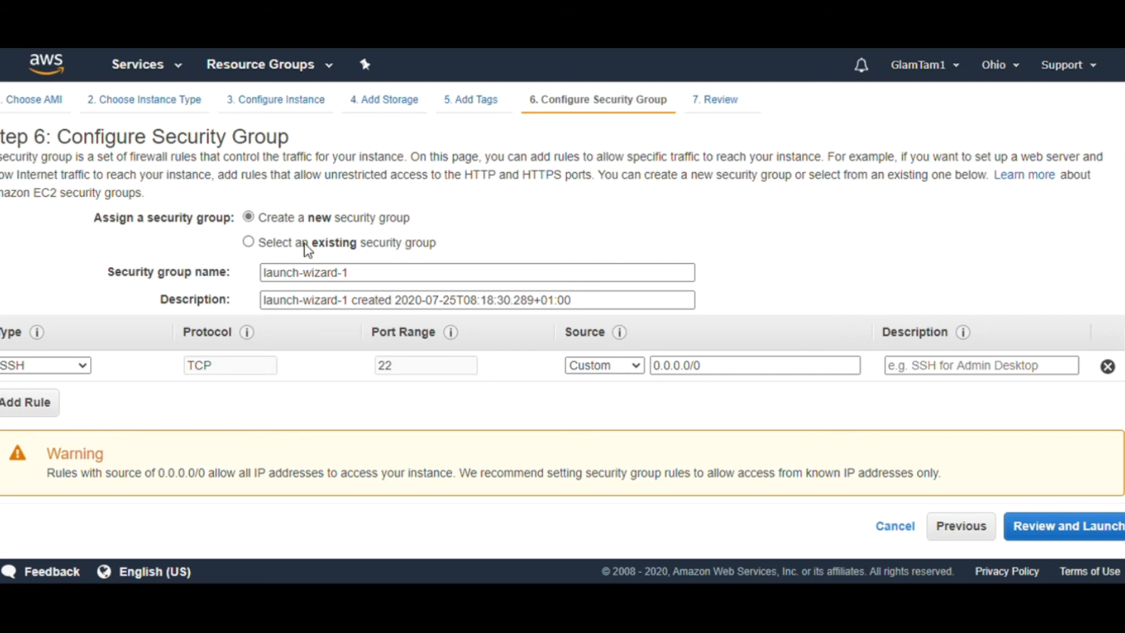
Add a second inbound rule alongside SSH, leaving it as Custom TCP on port 0
{"action": "left_click", "coordinate": [362, 273]}
{"action": "scroll", "coordinate": [562, 293], "scroll_direction": "down", "scroll_amount": 1}
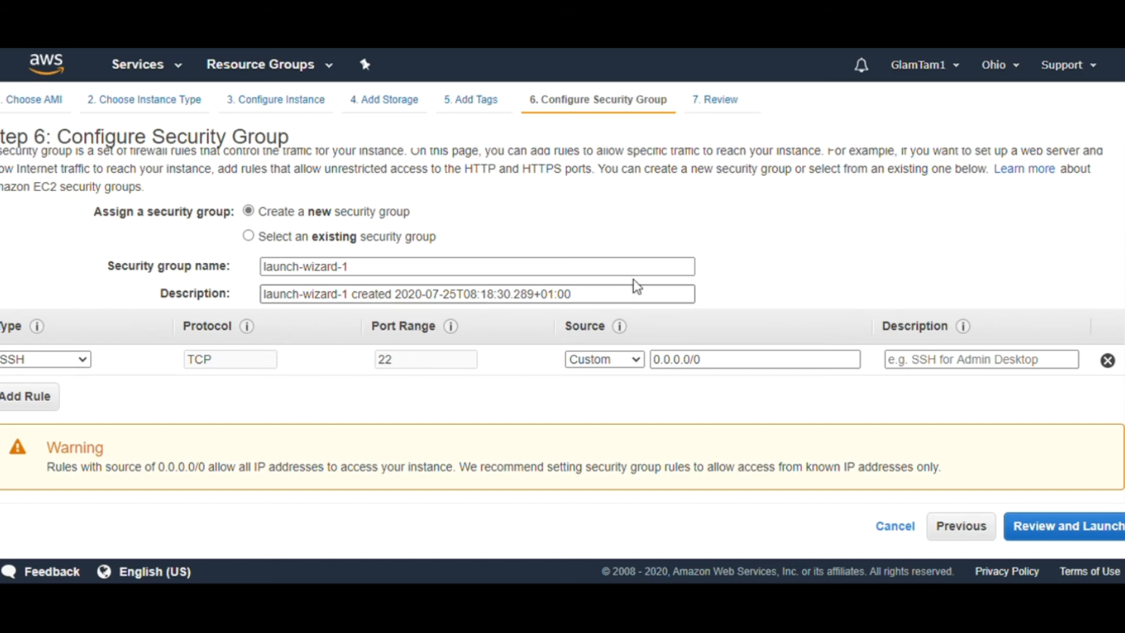
{"action": "left_click", "coordinate": [87, 367]}
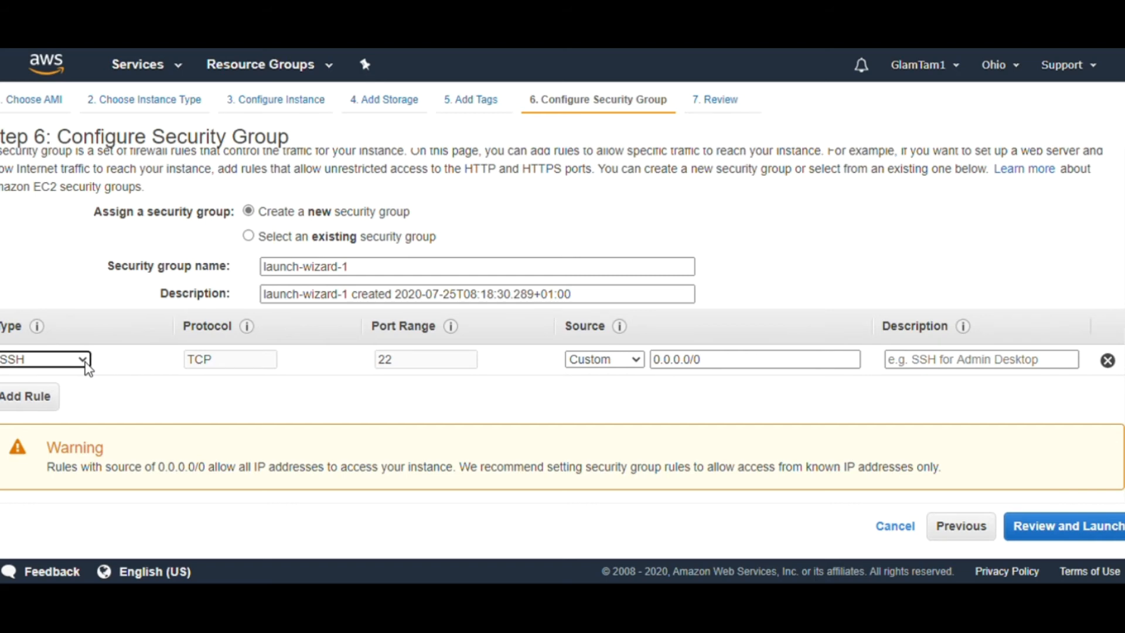
{"action": "left_click", "coordinate": [9, 398]}
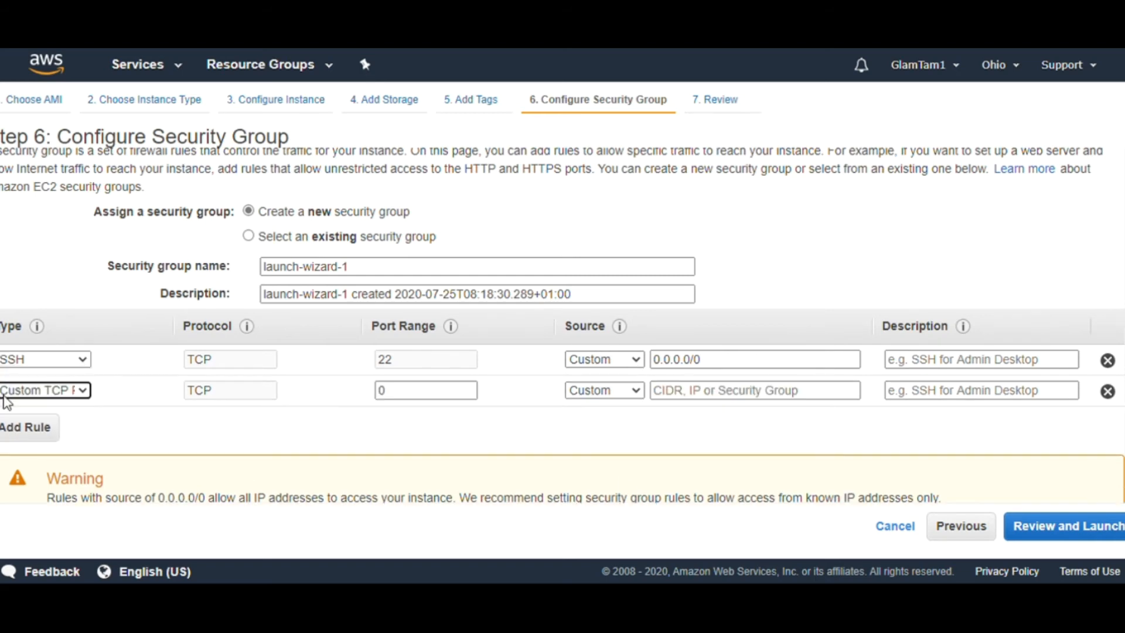
{"action": "left_click", "coordinate": [85, 388]}
Add third and fourth inbound rules for HTTP on port 80 and HTTPS on port 443
{"action": "left_click", "coordinate": [34, 431]}
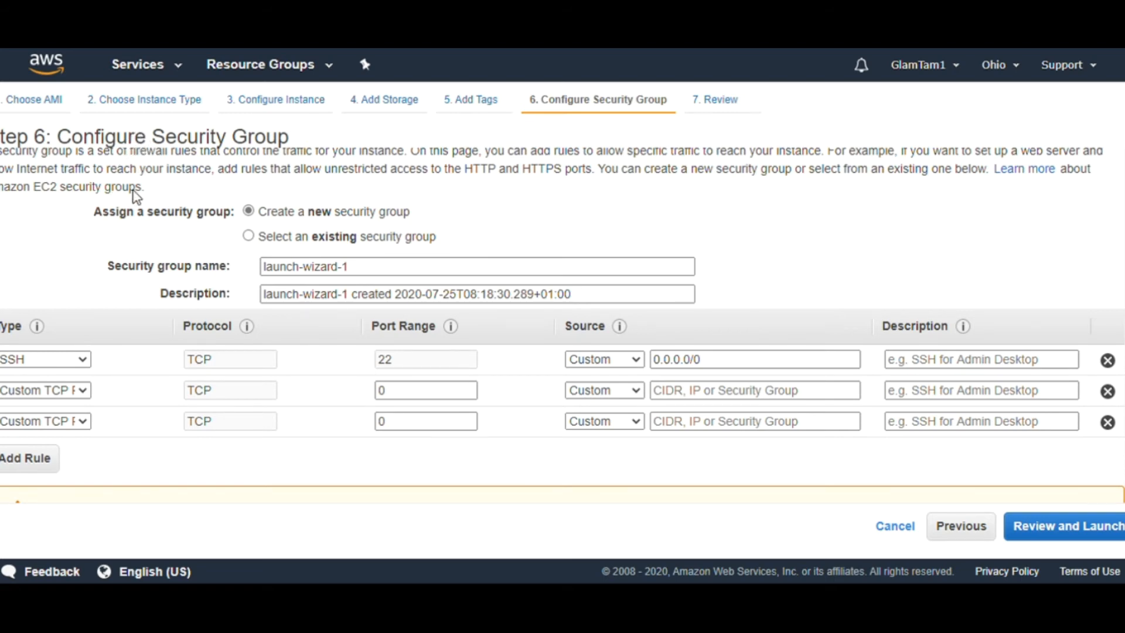
{"action": "left_click", "coordinate": [18, 226]}
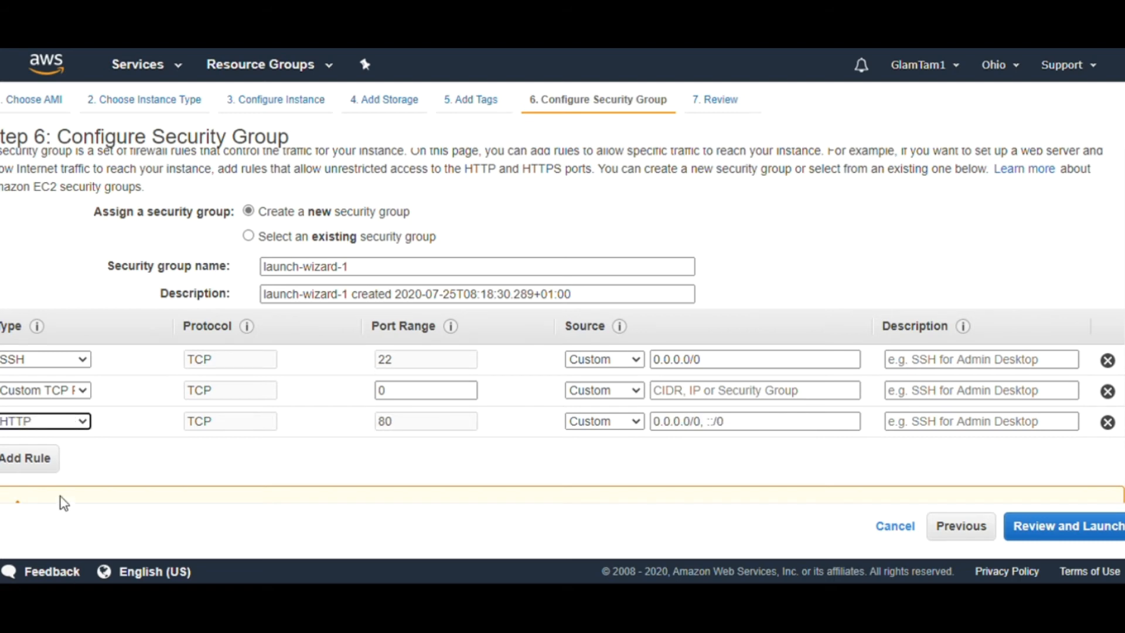
{"action": "left_click", "coordinate": [45, 466]}
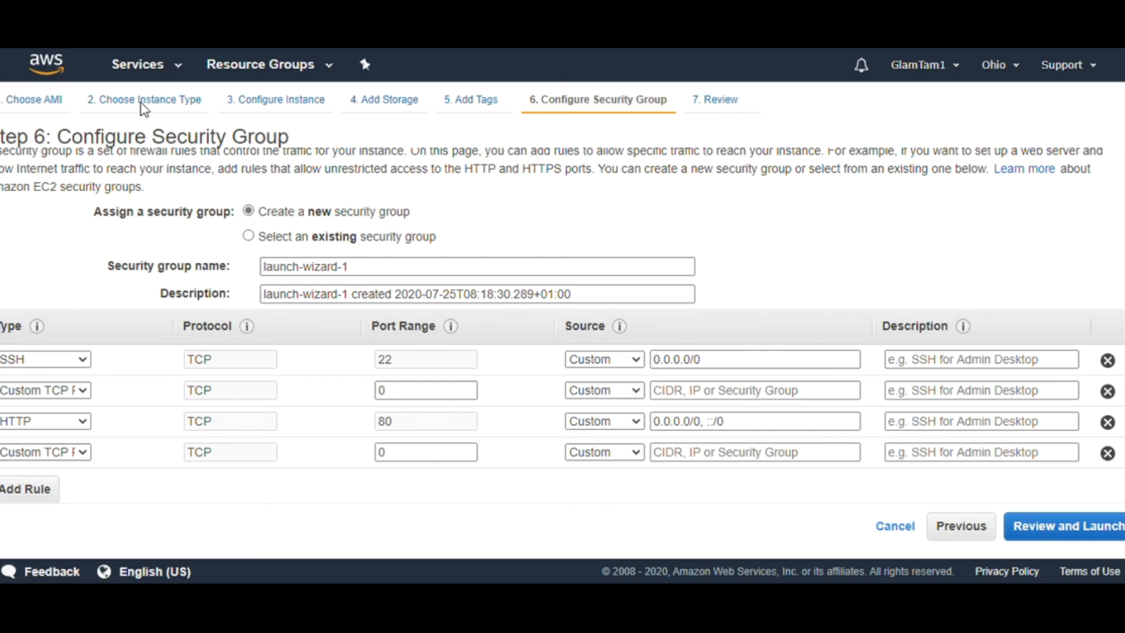
{"action": "left_click", "coordinate": [21, 294]}
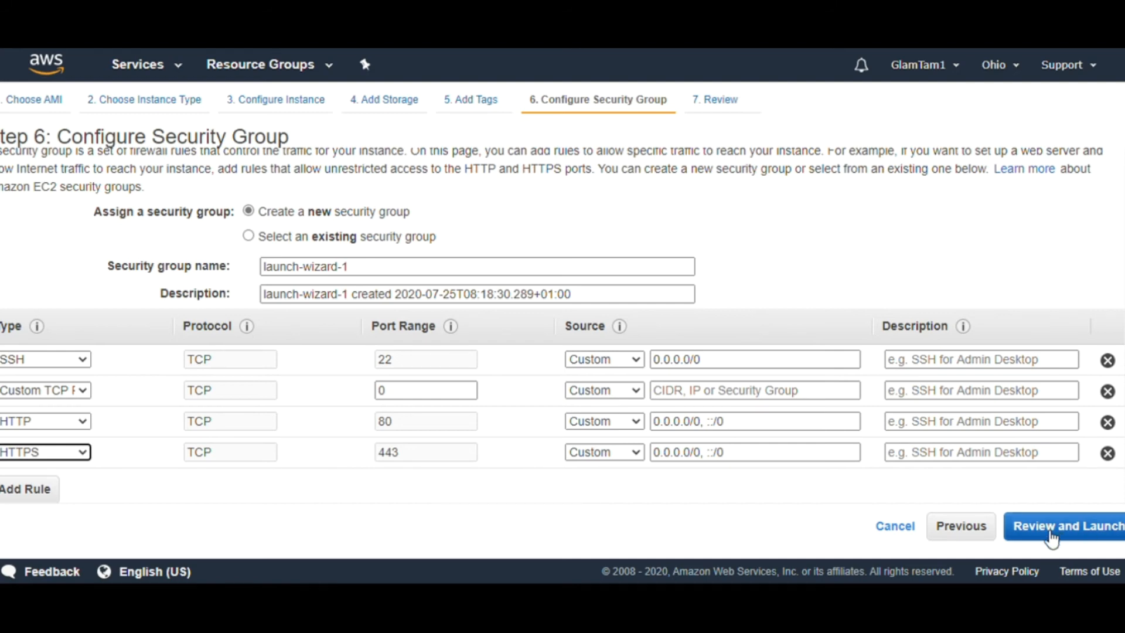
Set the Custom TCP rule's source to Anywhere to clear the error and reach Review
{"action": "left_click", "coordinate": [1047, 535]}
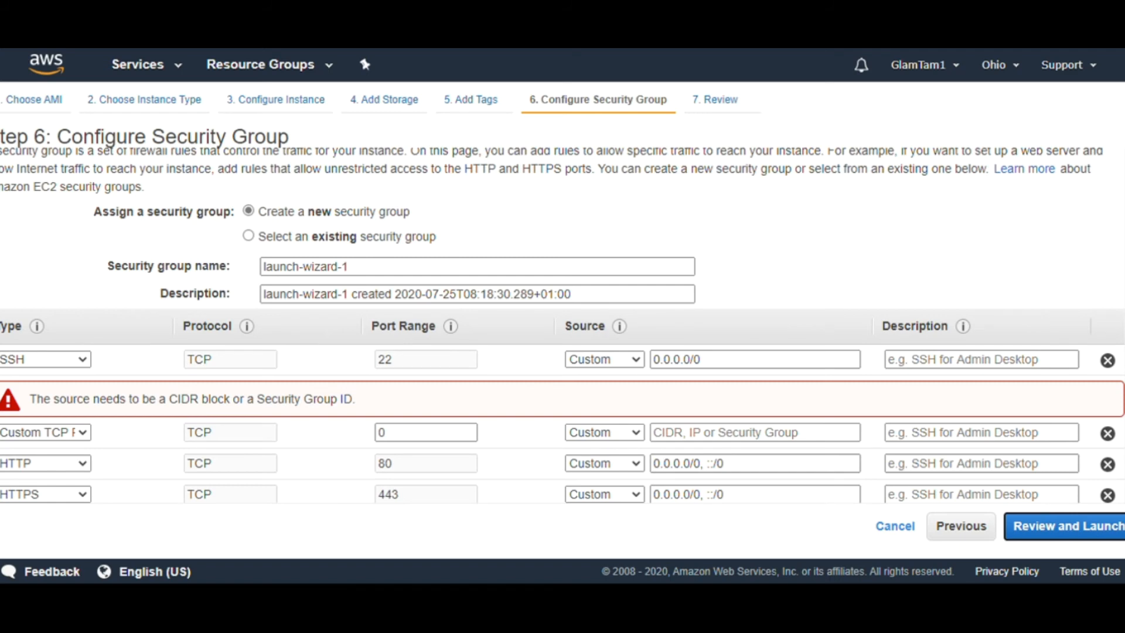
{"action": "scroll", "coordinate": [1117, 287], "scroll_direction": "down", "scroll_amount": 3}
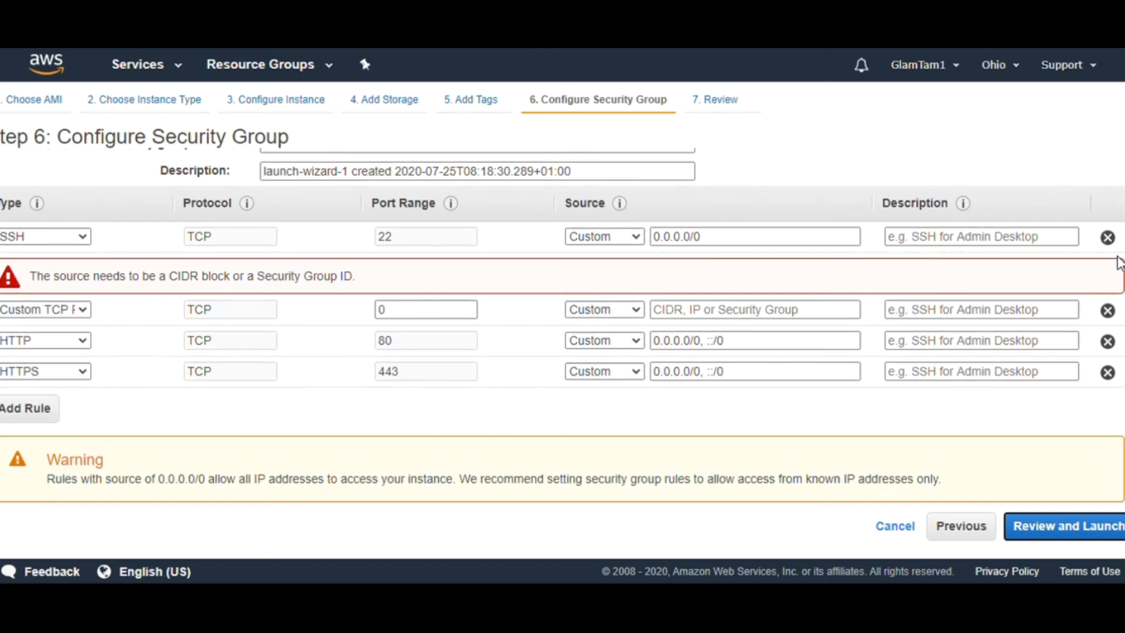
{"action": "scroll", "coordinate": [1117, 267], "scroll_direction": "up", "scroll_amount": 2}
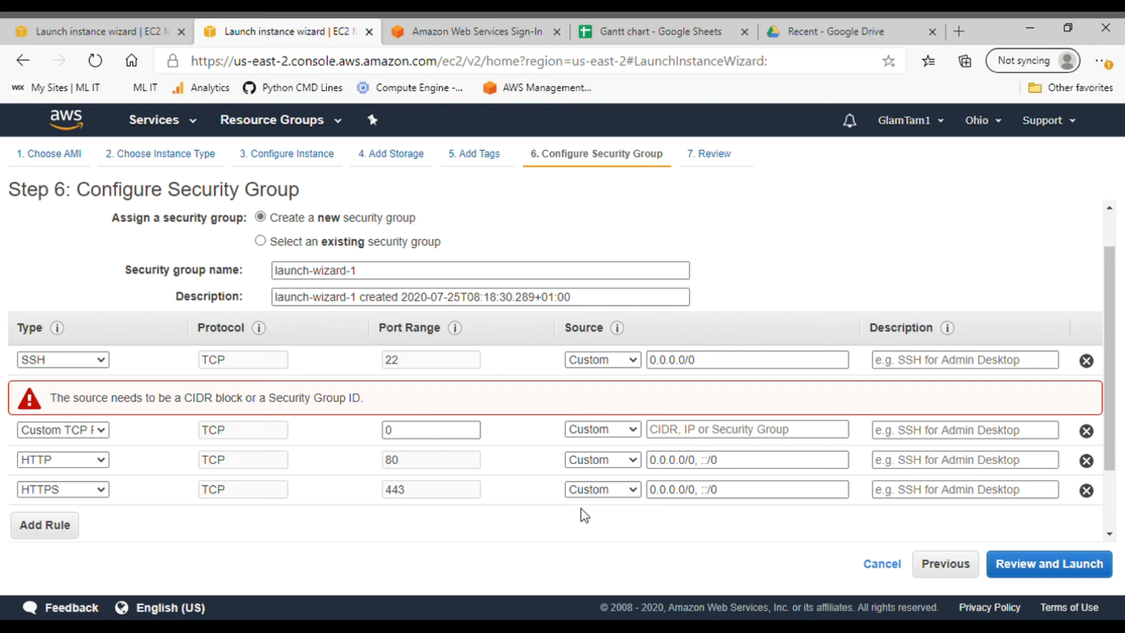
{"action": "left_click", "coordinate": [590, 474]}
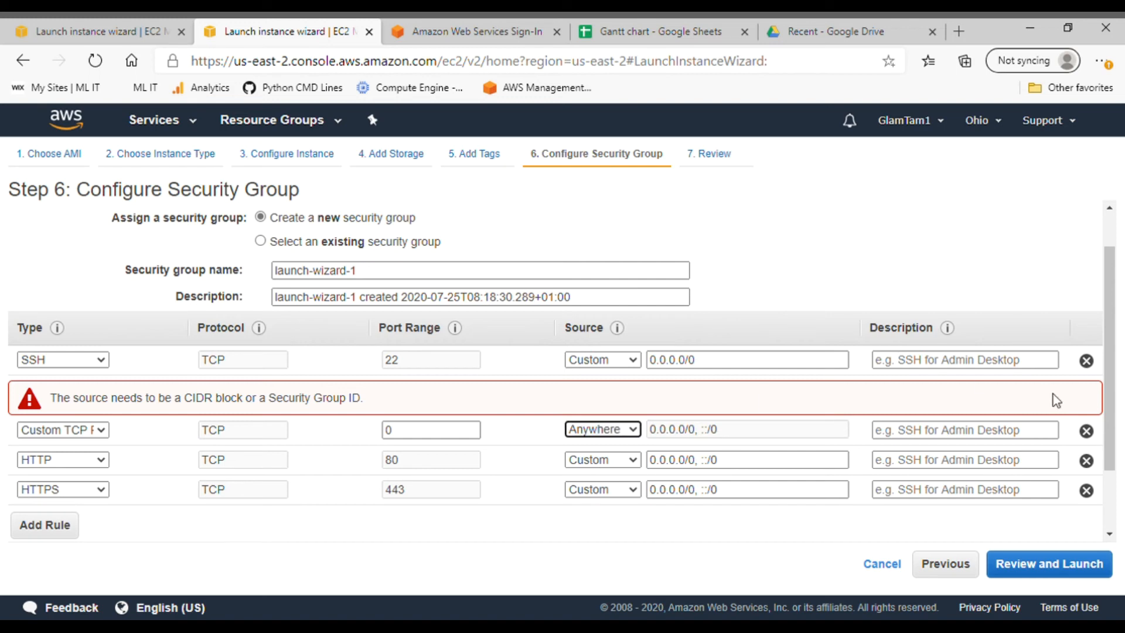
{"action": "left_click", "coordinate": [1043, 566]}
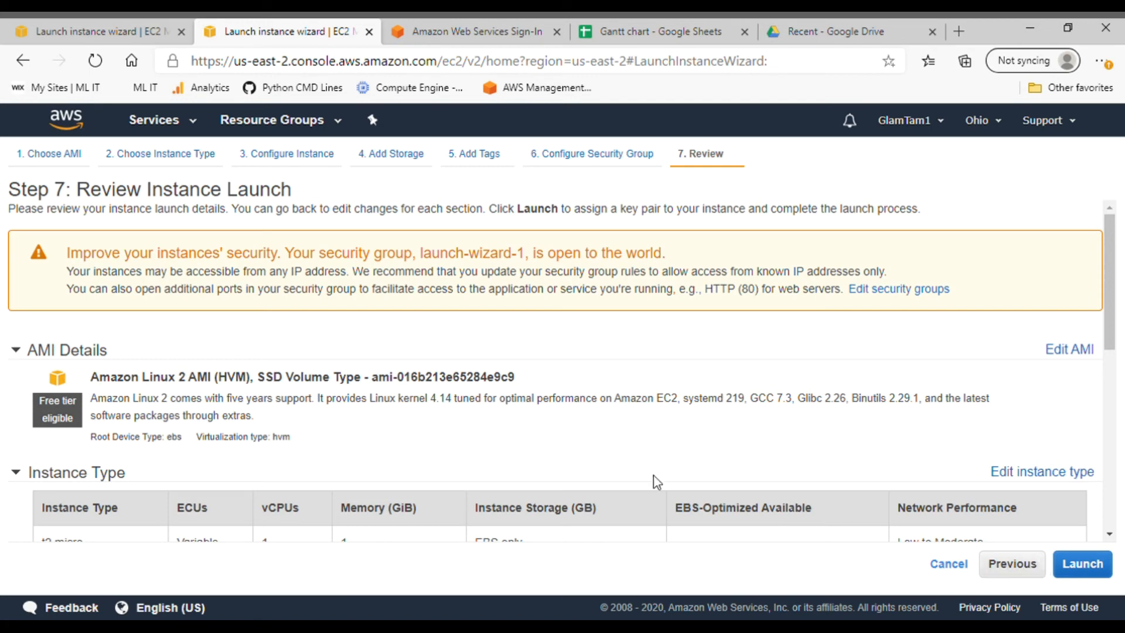
Scroll through the Step 7 launch summary, then proceed to the key pair dialog
{"action": "left_click_drag", "start_coordinate": [1109, 254], "coordinate": [1106, 304]}
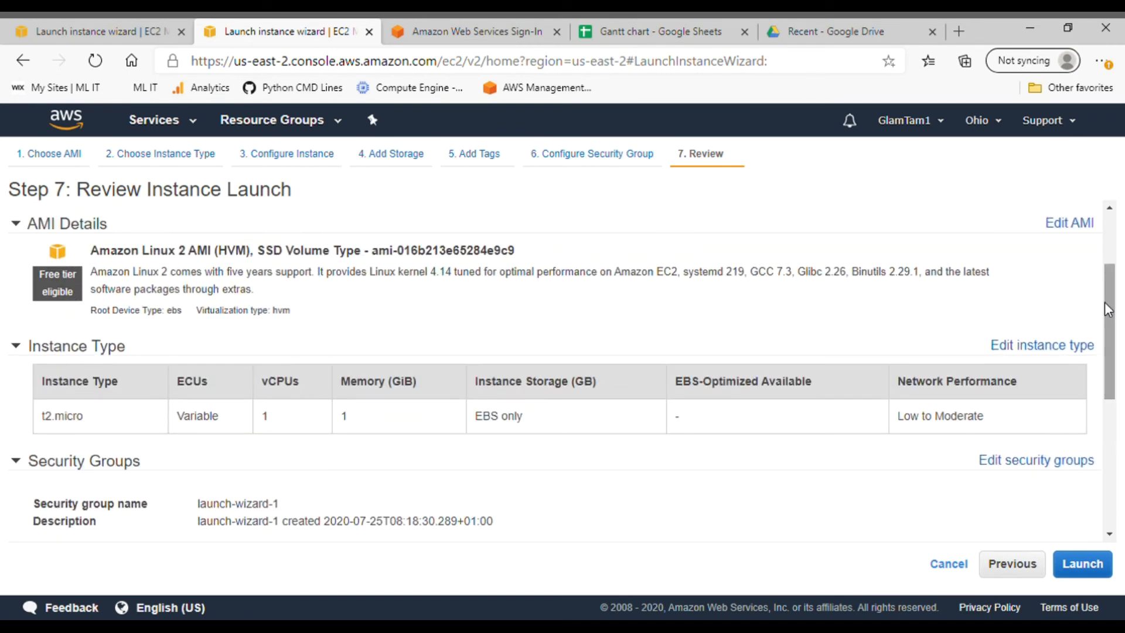
{"action": "left_click_drag", "start_coordinate": [1106, 301], "coordinate": [1088, 399]}
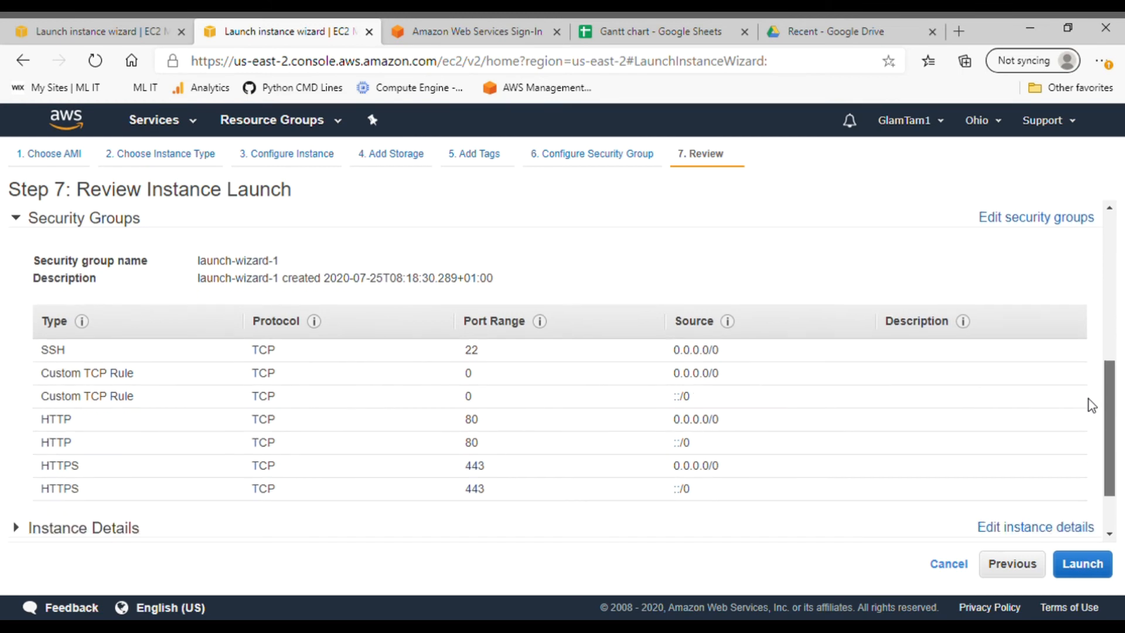
{"action": "left_click_drag", "start_coordinate": [1089, 399], "coordinate": [1088, 391]}
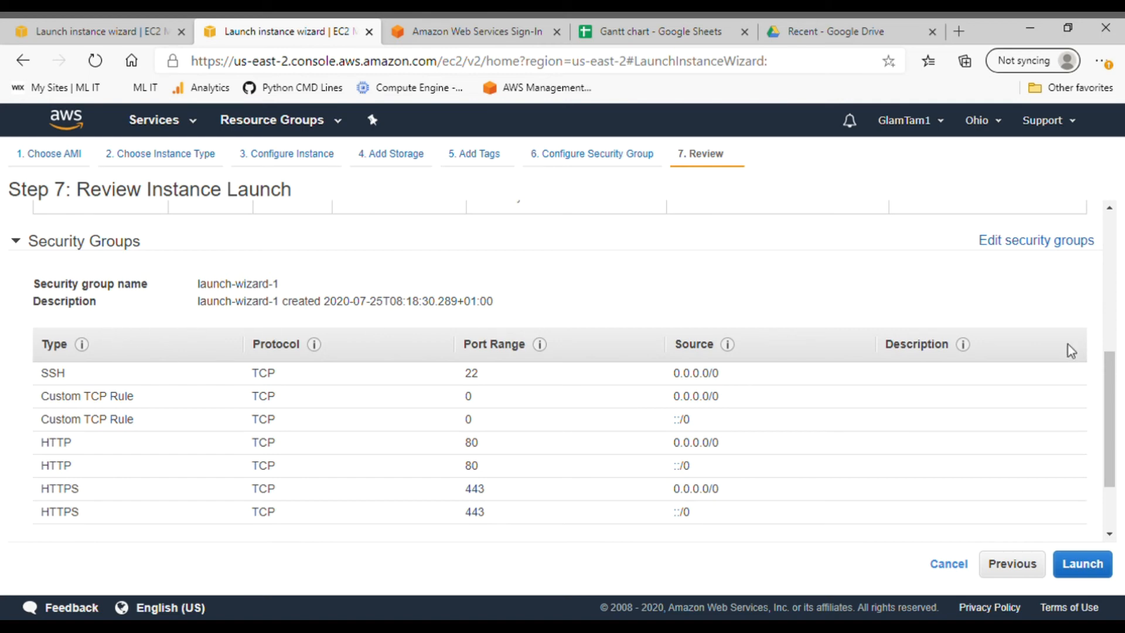
{"action": "left_click_drag", "start_coordinate": [1106, 413], "coordinate": [1095, 463]}
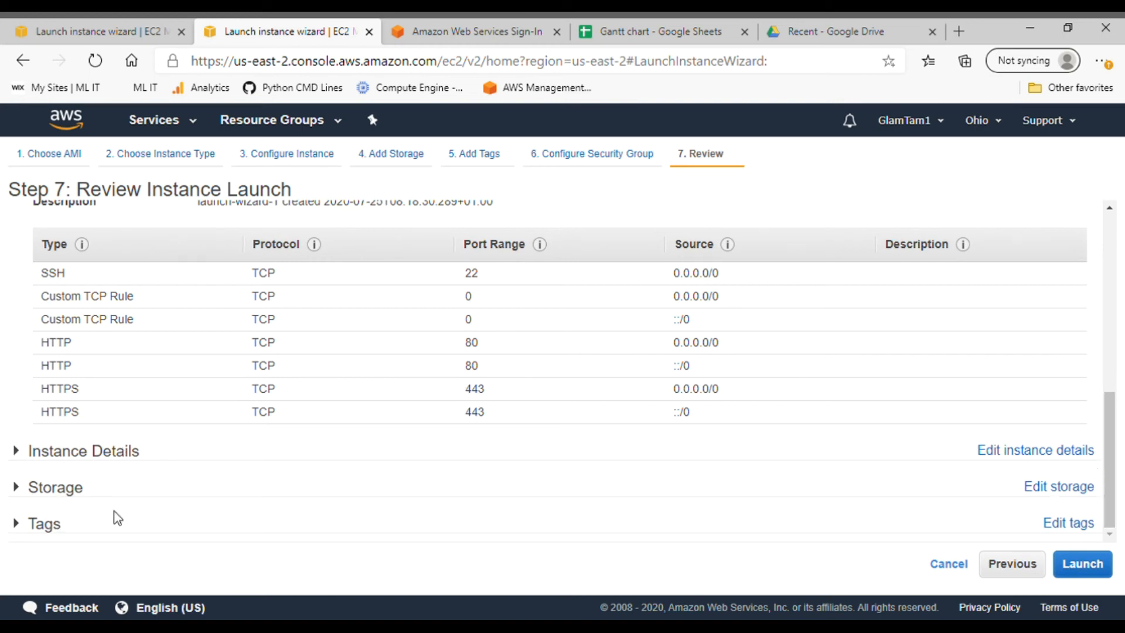
{"action": "left_click", "coordinate": [1084, 564]}
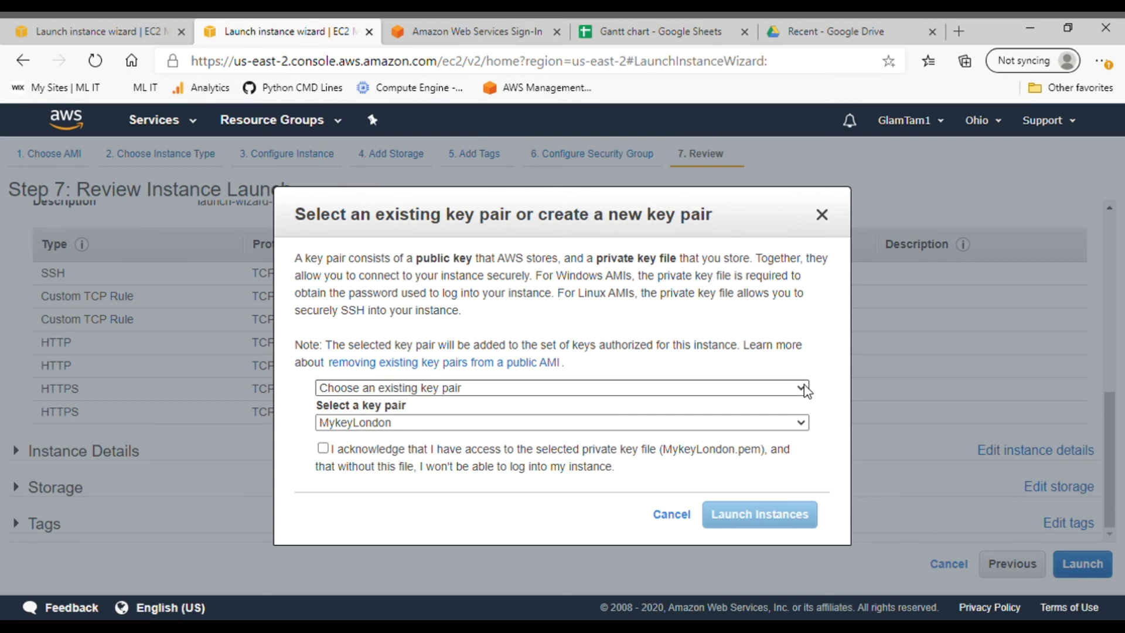
Name a new key pair Train2020, download its file, and launch the instance with it
{"action": "left_click", "coordinate": [389, 437]}
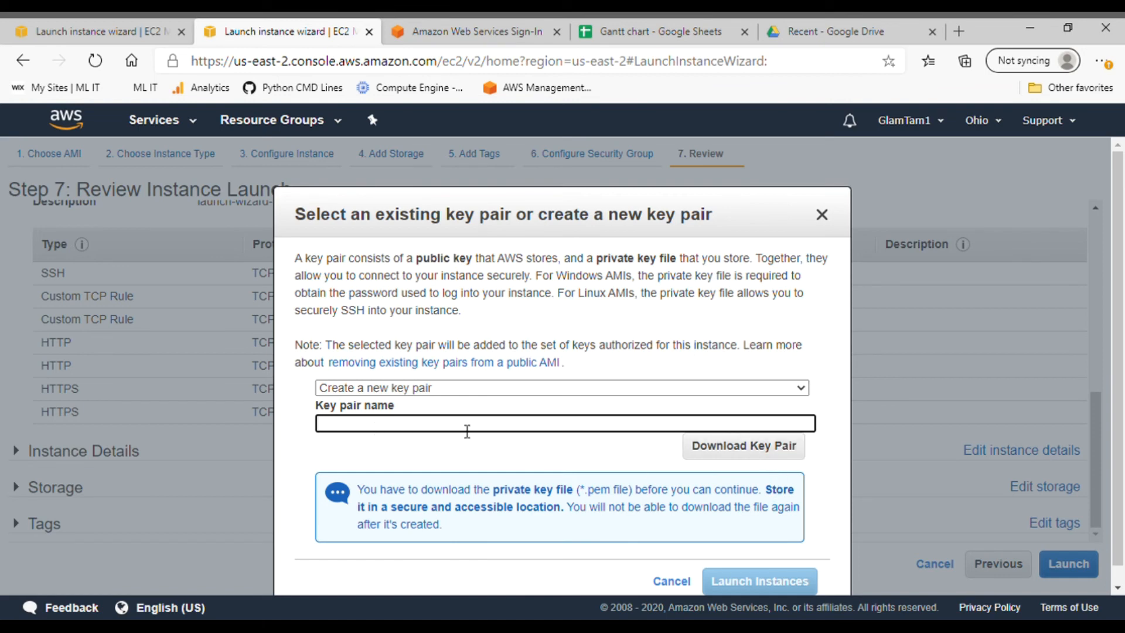
{"action": "type", "text": "Train"}
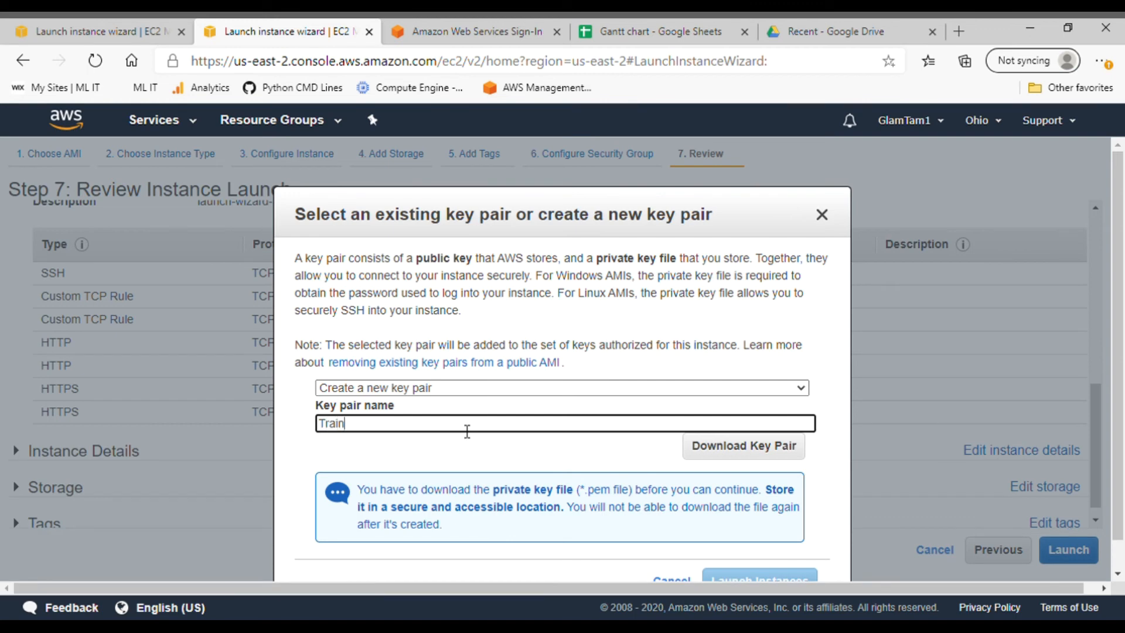
{"action": "type", "text": "2020"}
{"action": "left_click", "coordinate": [762, 451]}
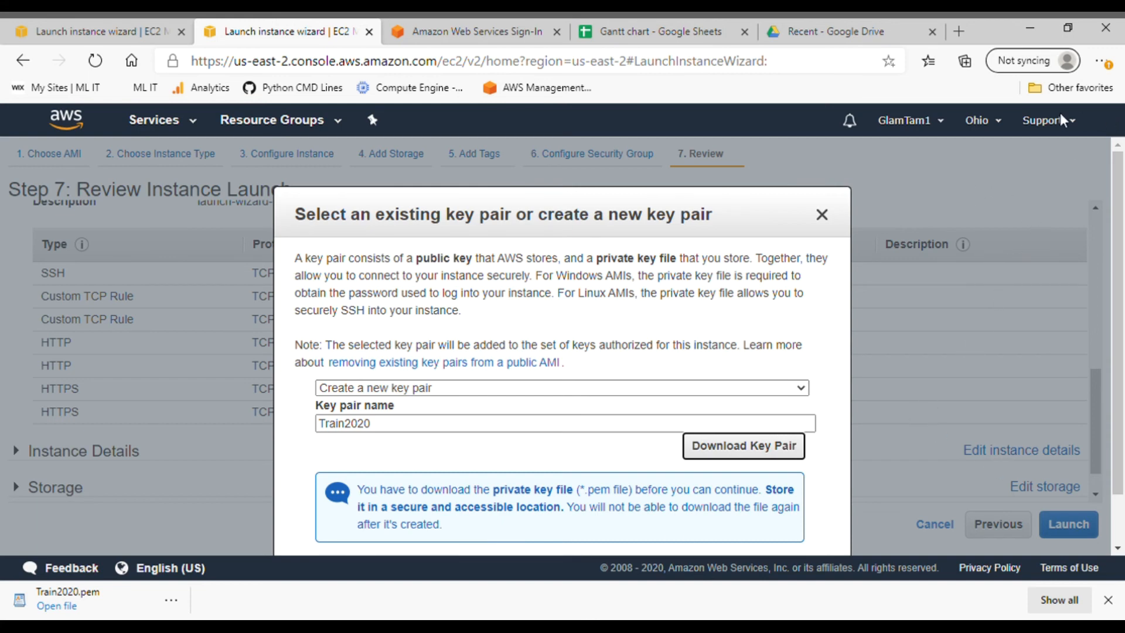
{"action": "left_click", "coordinate": [1108, 600]}
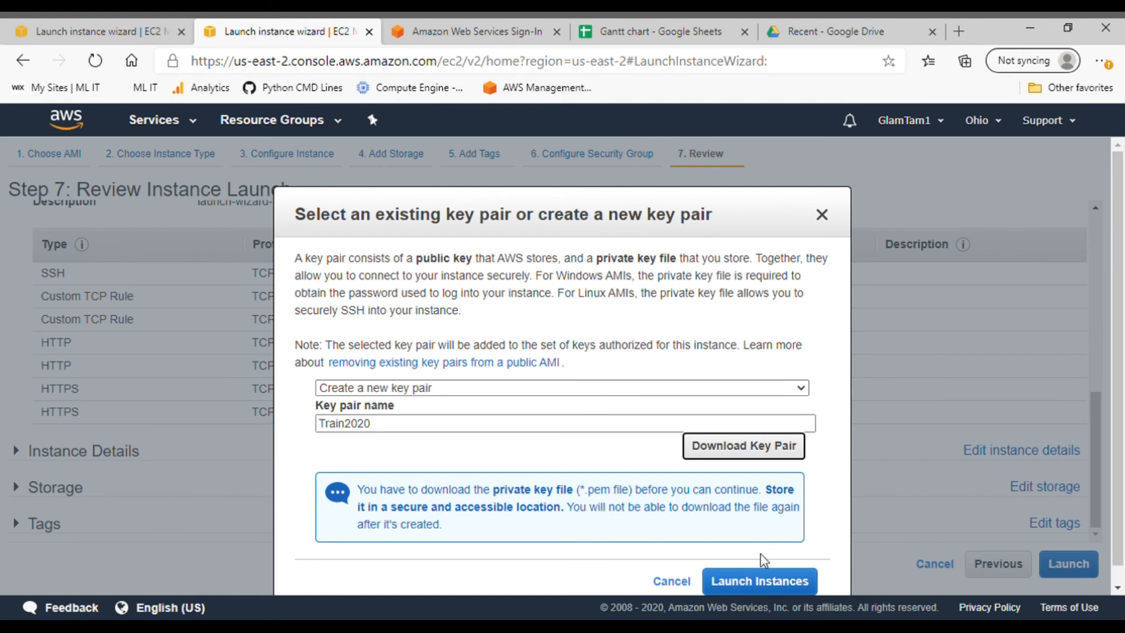
{"action": "left_click", "coordinate": [760, 572]}
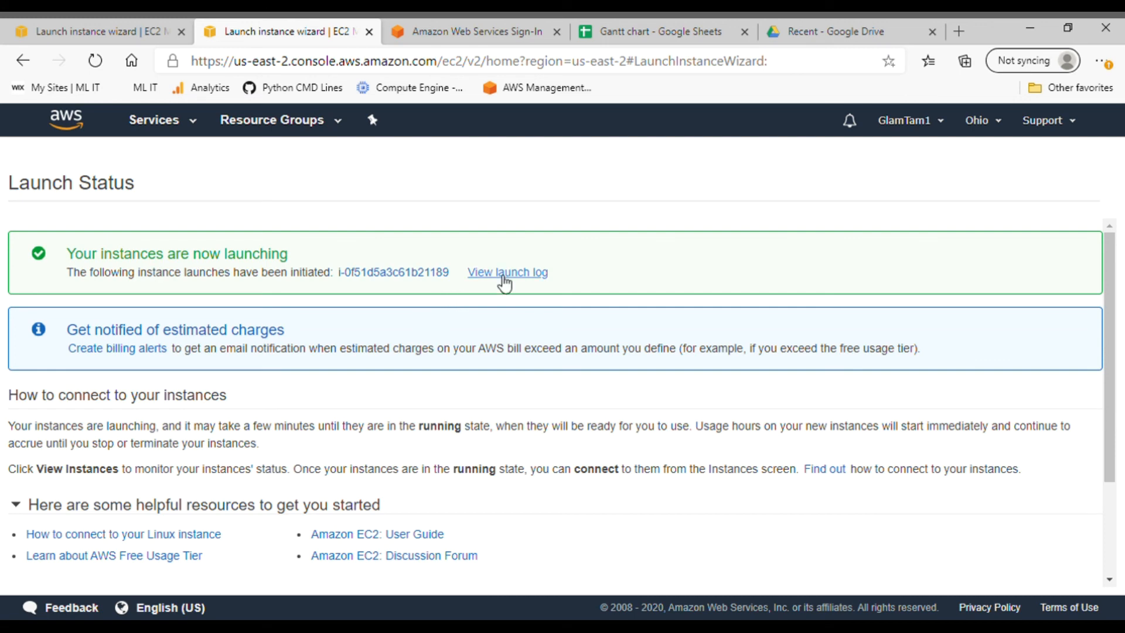
Open the newly launched t2.micro instance from the Launch Status page in the Instances list
{"action": "left_click", "coordinate": [389, 273]}
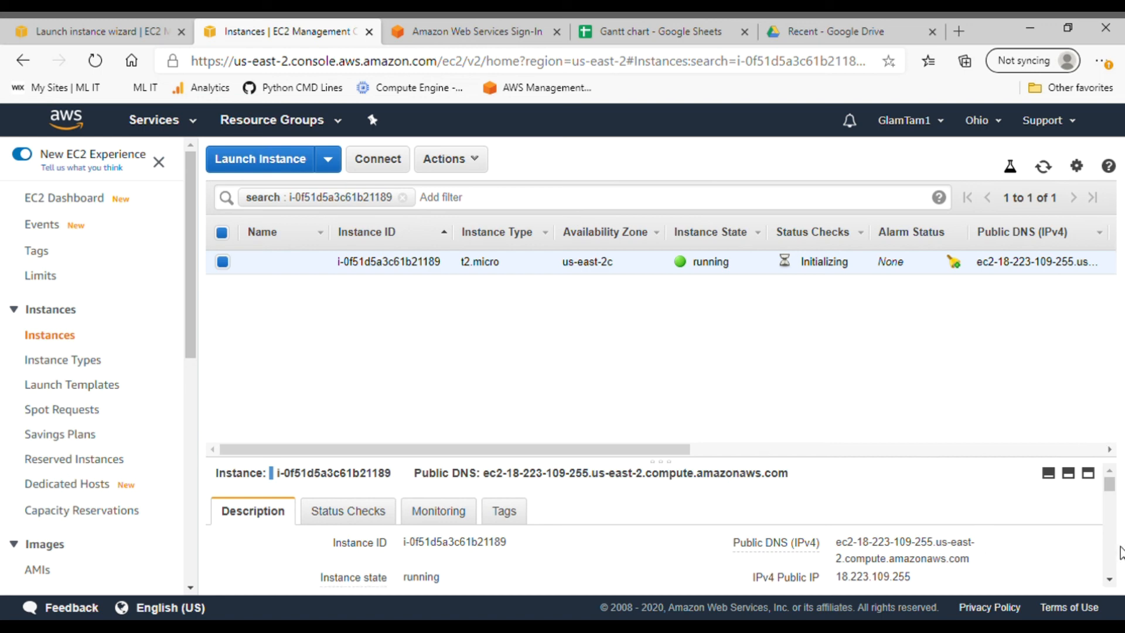
{"action": "mouse_move", "coordinate": [1113, 481]}
{"action": "left_mouse_down"}
{"action": "mouse_move", "coordinate": [1114, 502]}
{"action": "mouse_move", "coordinate": [1115, 474]}
{"action": "left_mouse_up"}
{"action": "scroll", "coordinate": [1118, 487], "scroll_direction": "down", "scroll_amount": 1}
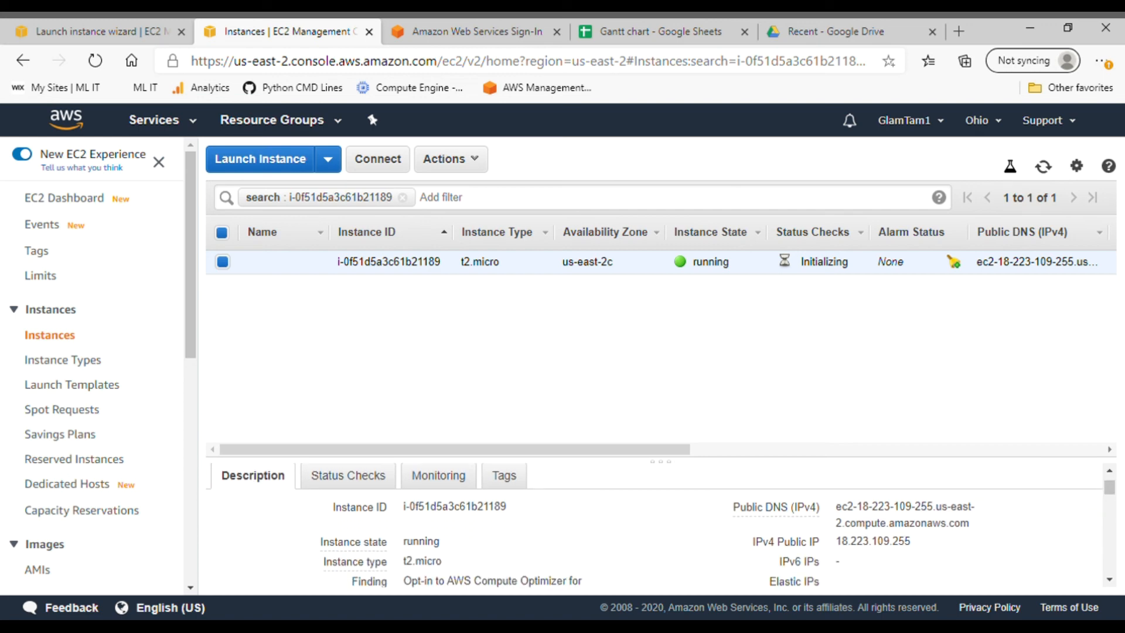
{"action": "mouse_move", "coordinate": [782, 516]}
{"action": "left_click_drag", "start_coordinate": [1111, 492], "coordinate": [1121, 515]}
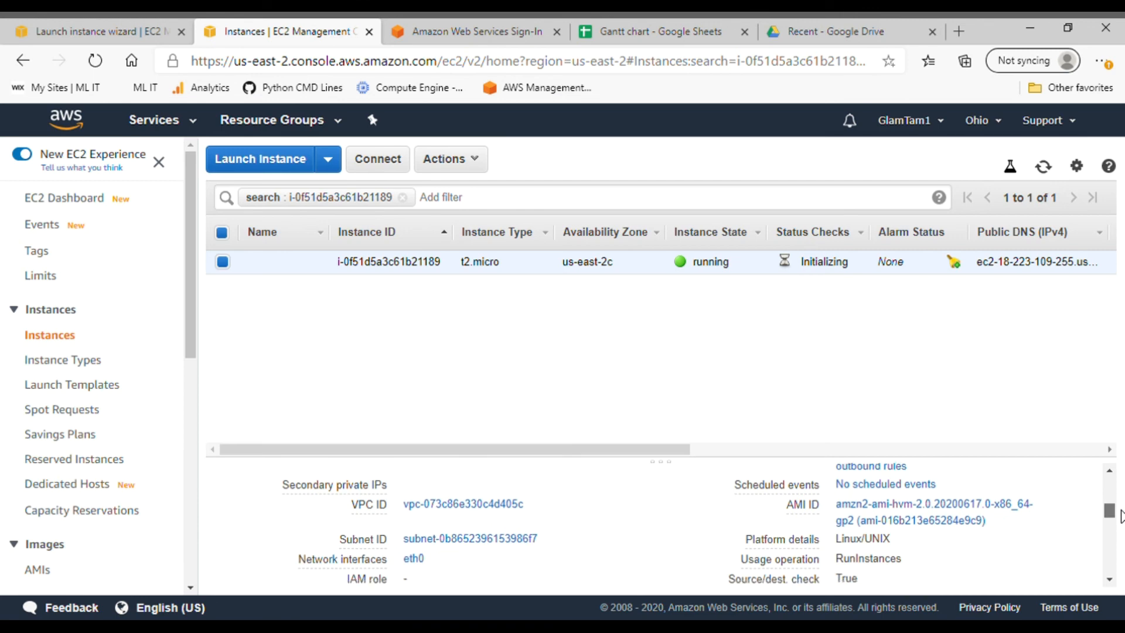
{"action": "left_click_drag", "start_coordinate": [1121, 515], "coordinate": [1120, 522]}
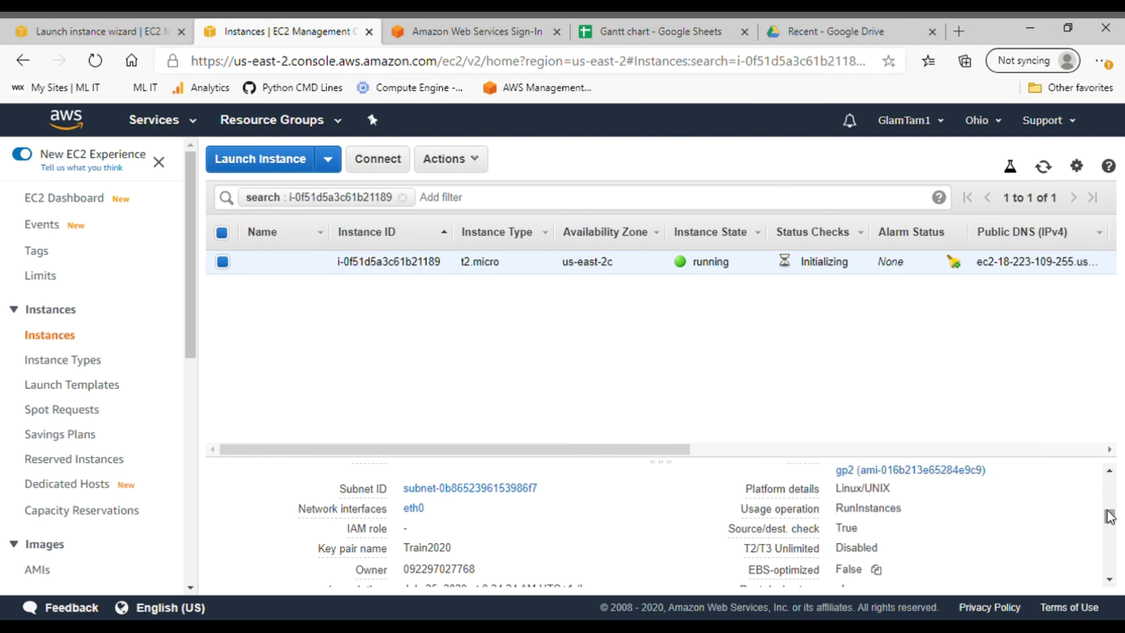
{"action": "left_click_drag", "start_coordinate": [1110, 516], "coordinate": [1116, 267]}
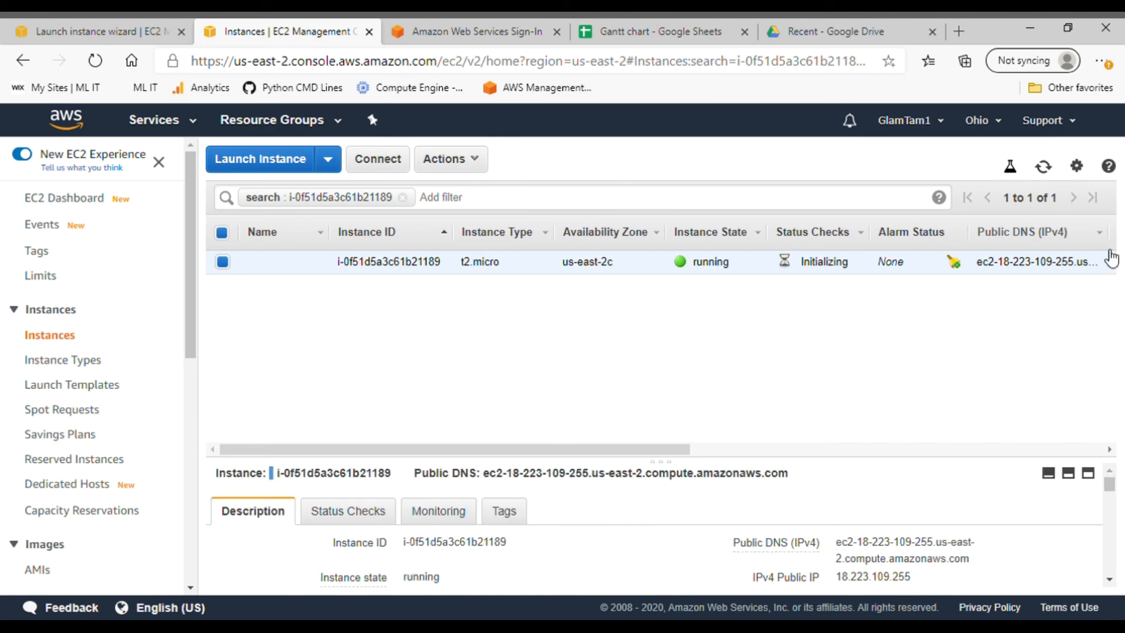